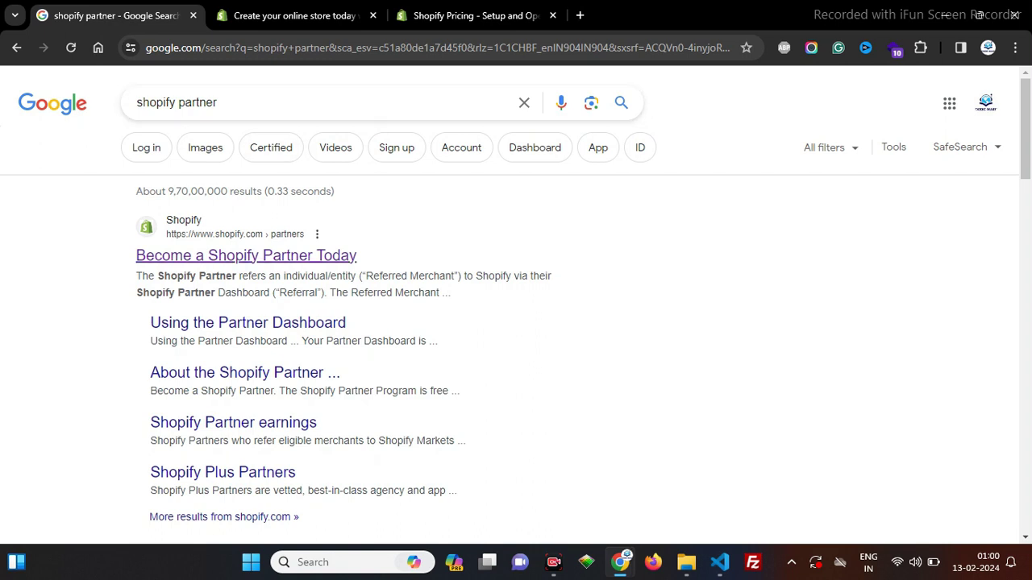
Step: Open the 'Become a Shopify Partner Today' result in a new tab and choose Join now
{"action": "right_click", "coordinate": [233, 255]}
{"action": "key", "text": "Escape"}
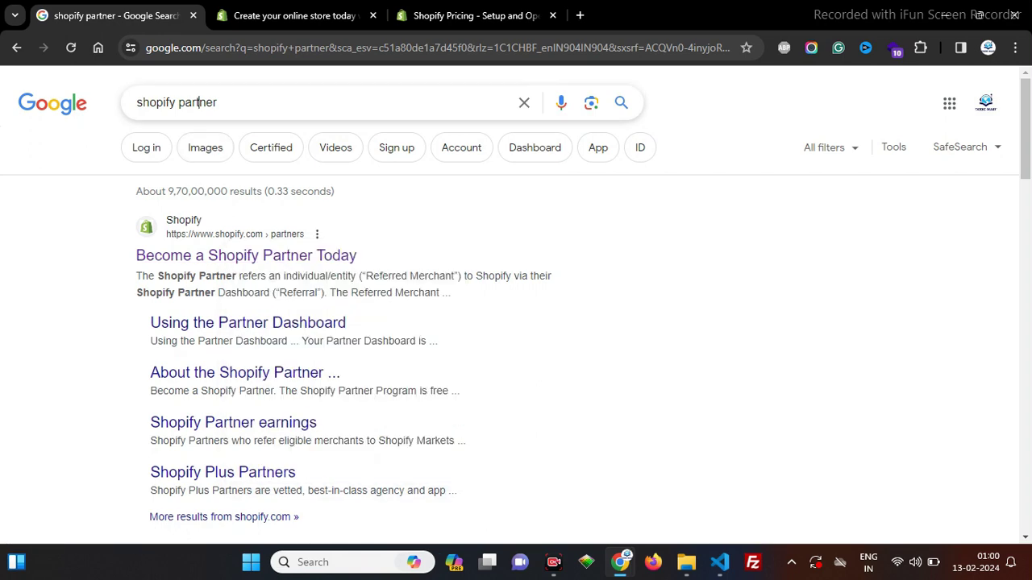
{"action": "left_click", "coordinate": [198, 102]}
{"action": "key", "text": "Escape"}
{"action": "right_click", "coordinate": [205, 260]}
{"action": "left_click", "coordinate": [242, 274]}
{"action": "left_click_drag", "start_coordinate": [613, 15], "coordinate": [475, 16]}
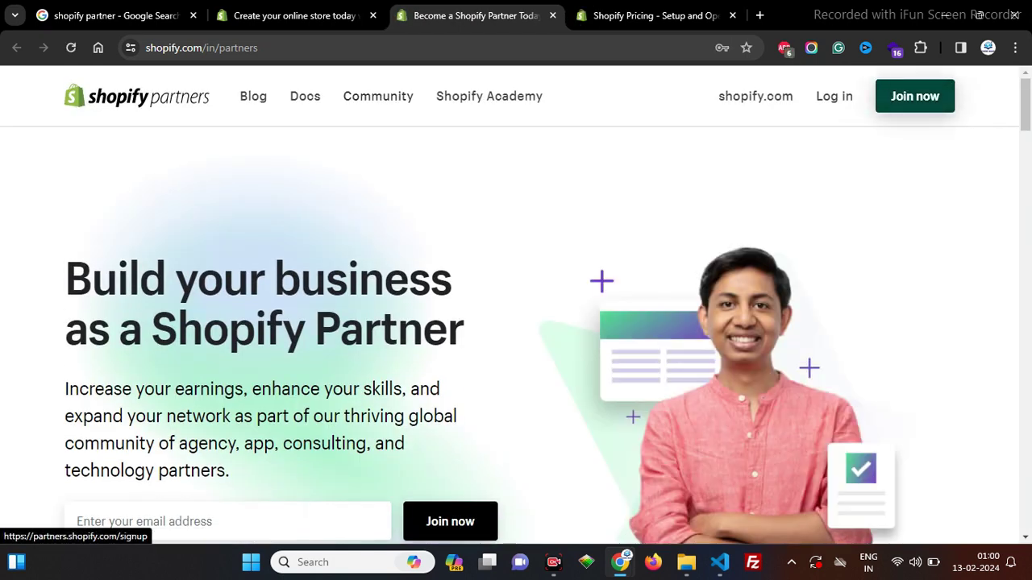
{"action": "left_click", "coordinate": [915, 96]}
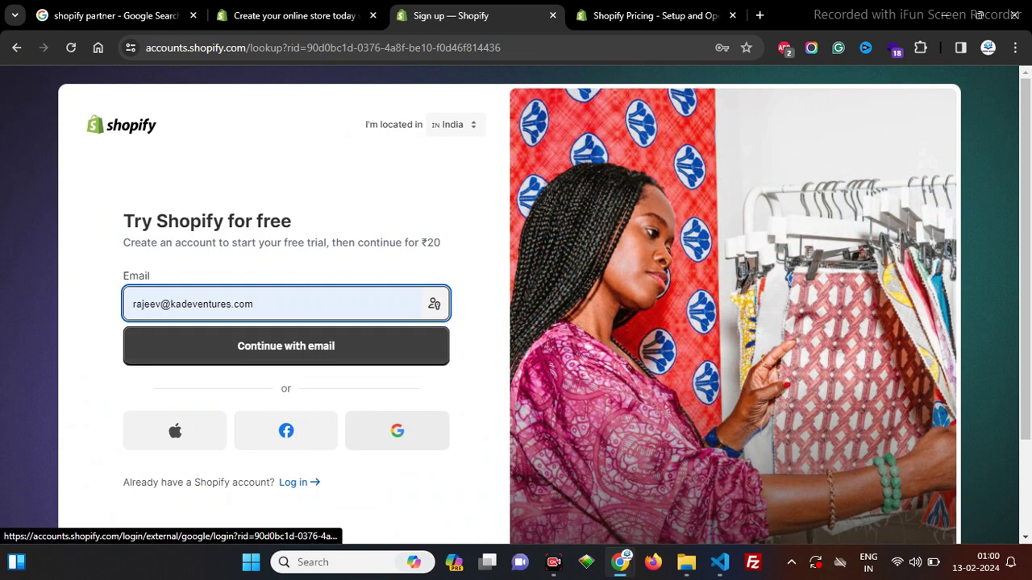
Step: Sign up with Google using the chosen account and create the Shopify account
{"action": "left_click", "coordinate": [397, 431]}
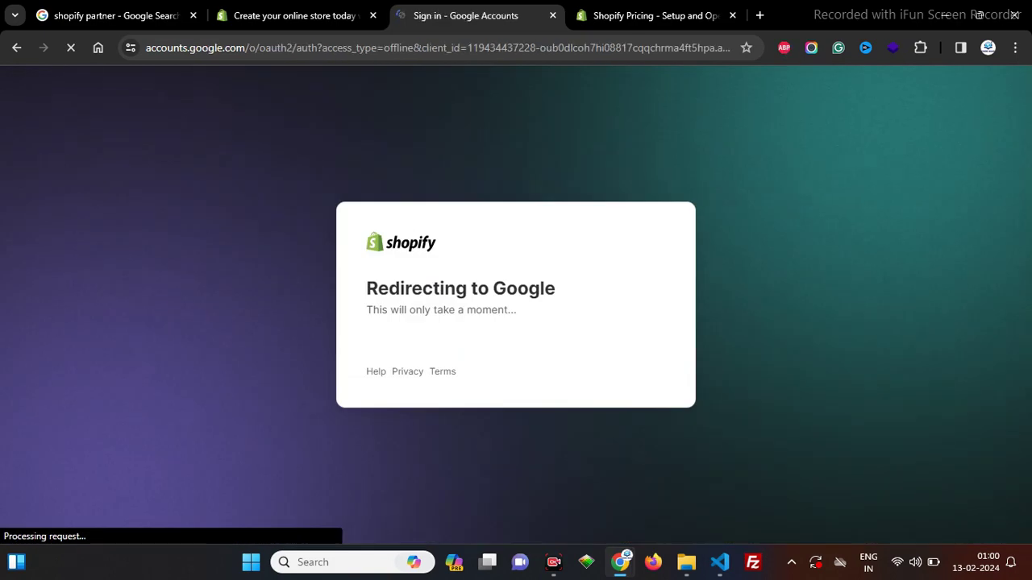
{"action": "scroll", "coordinate": [508, 355], "scroll_direction": "down", "scroll_amount": 2}
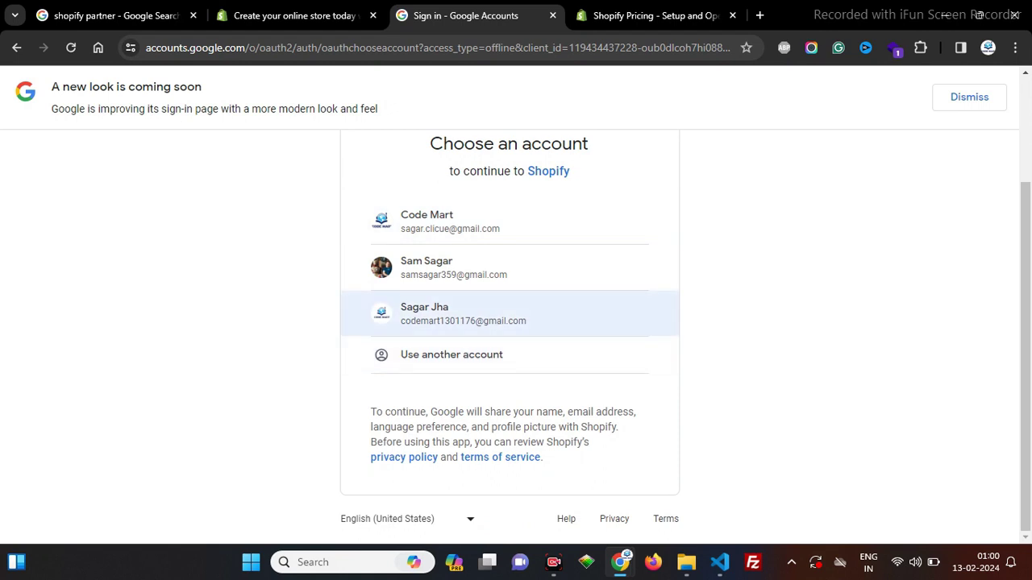
{"action": "left_click", "coordinate": [451, 313]}
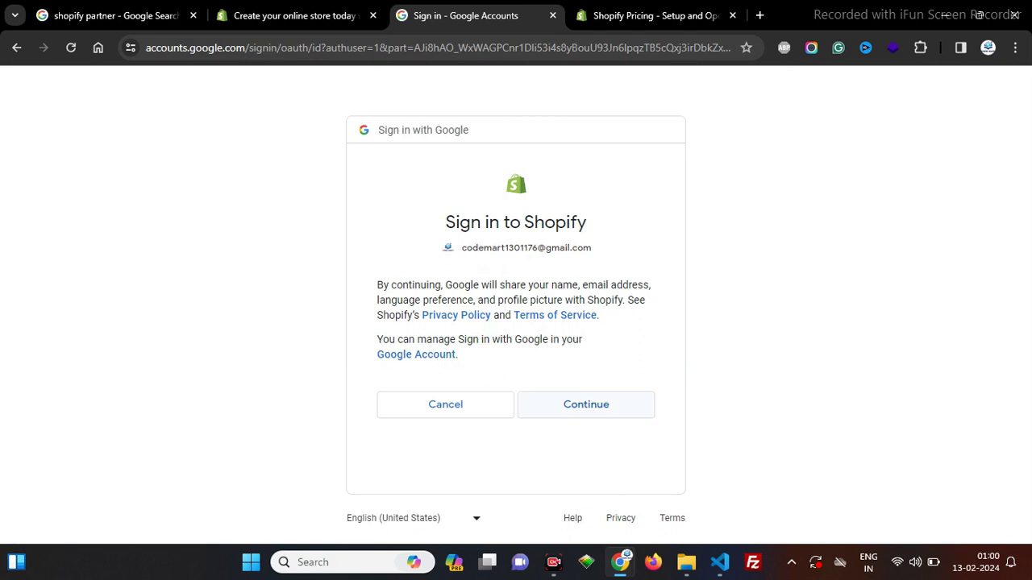
{"action": "triple_click", "coordinate": [526, 247]}
{"action": "key", "text": "ctrl+c"}
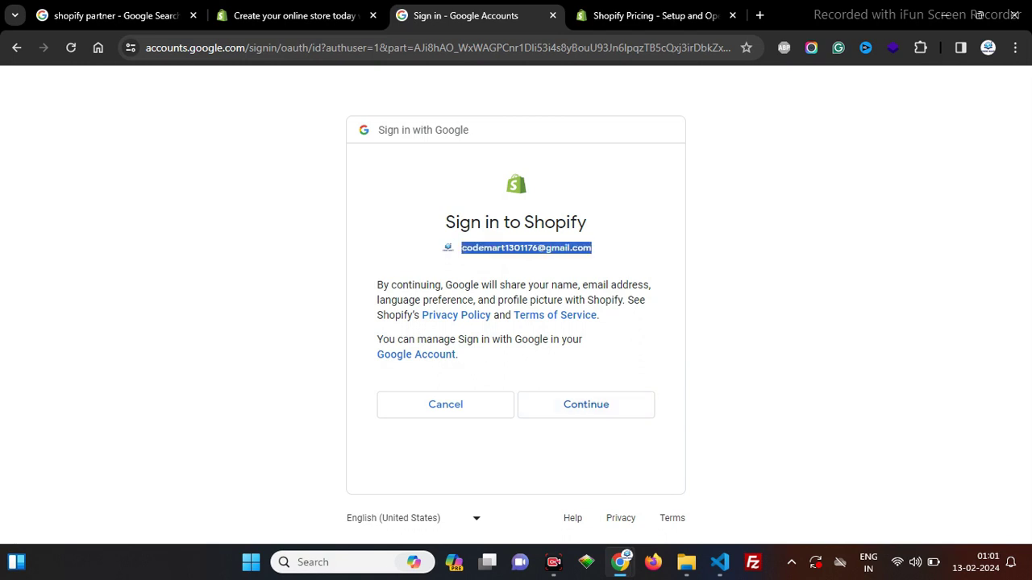
{"action": "left_click", "coordinate": [574, 405]}
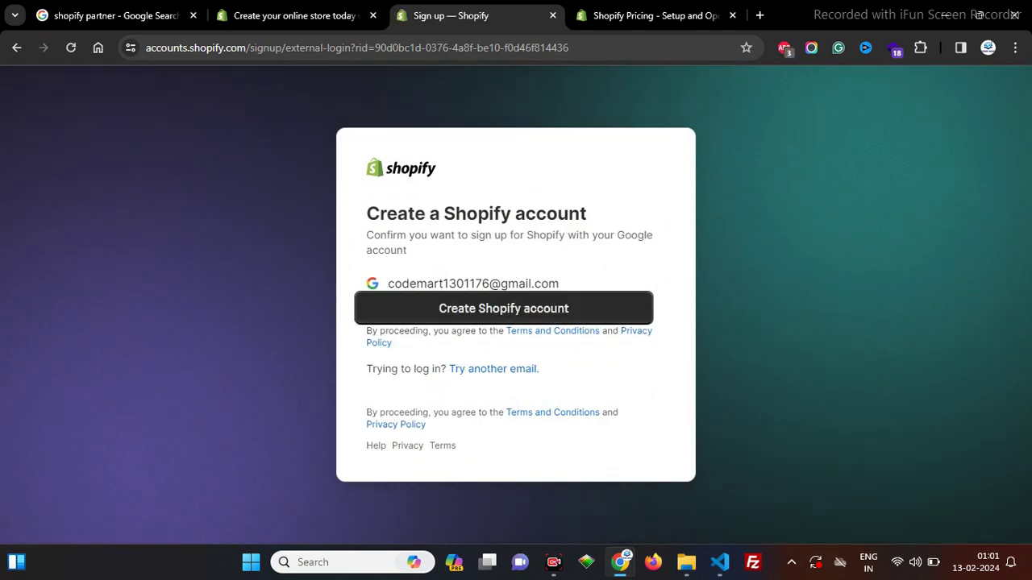
{"action": "left_click", "coordinate": [503, 308]}
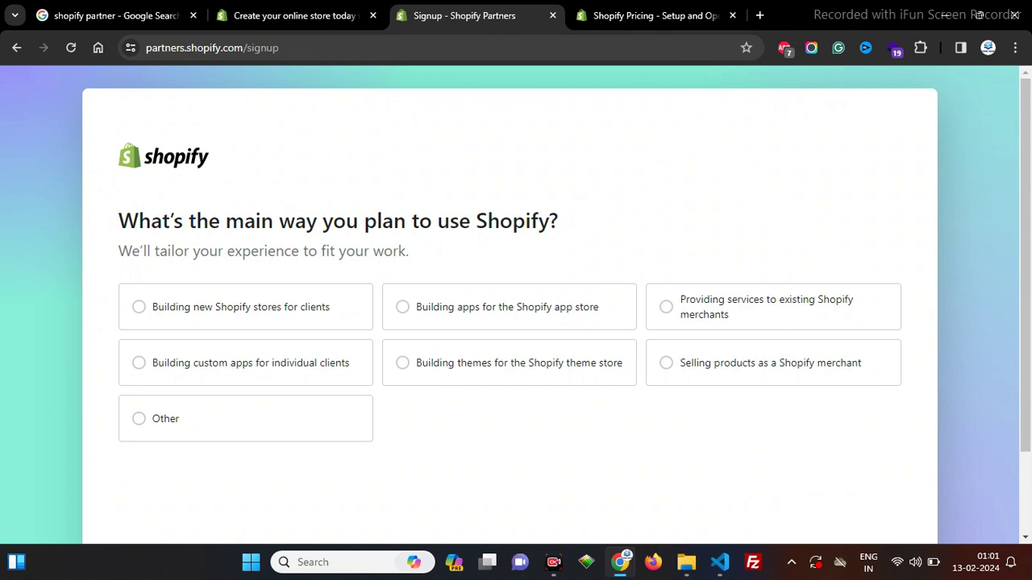
Step: Choose 'Building new Shopify stores for clients' as the main way to use Shopify
{"action": "scroll", "coordinate": [516, 307], "scroll_direction": "down", "scroll_amount": 1}
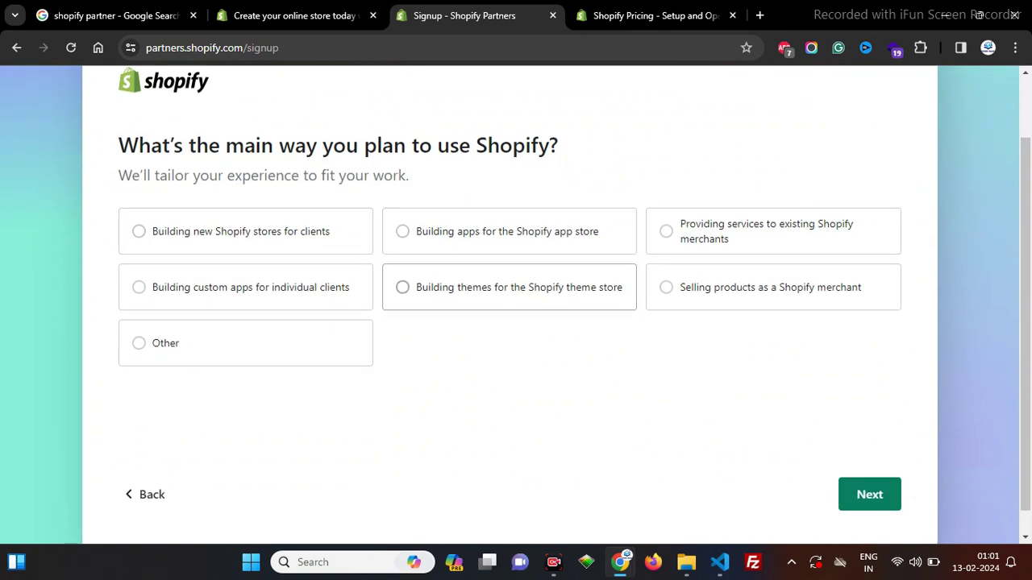
{"action": "left_click", "coordinate": [242, 231]}
{"action": "scroll", "coordinate": [242, 231], "scroll_direction": "down", "scroll_amount": 1}
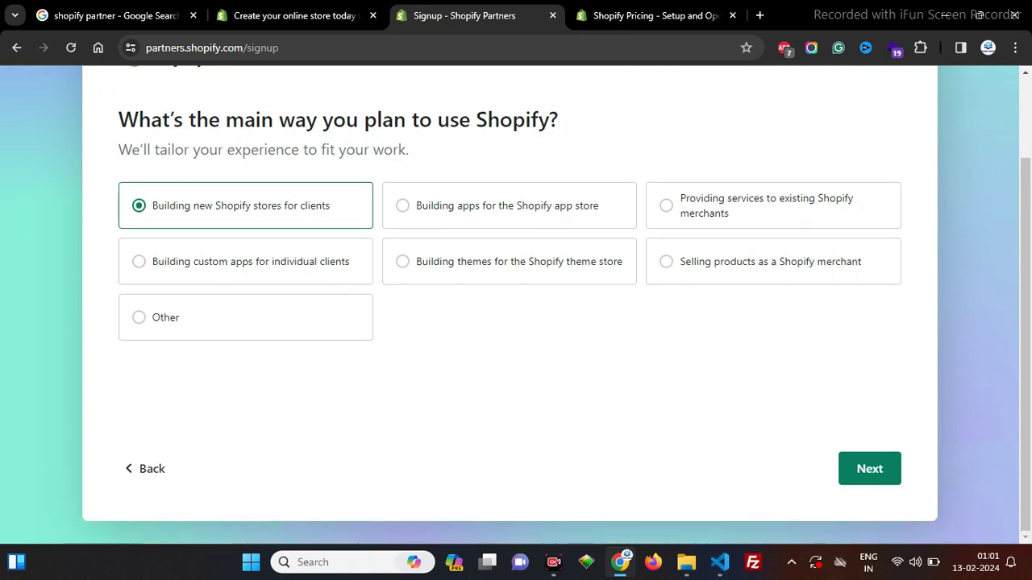
{"action": "left_click", "coordinate": [869, 469]}
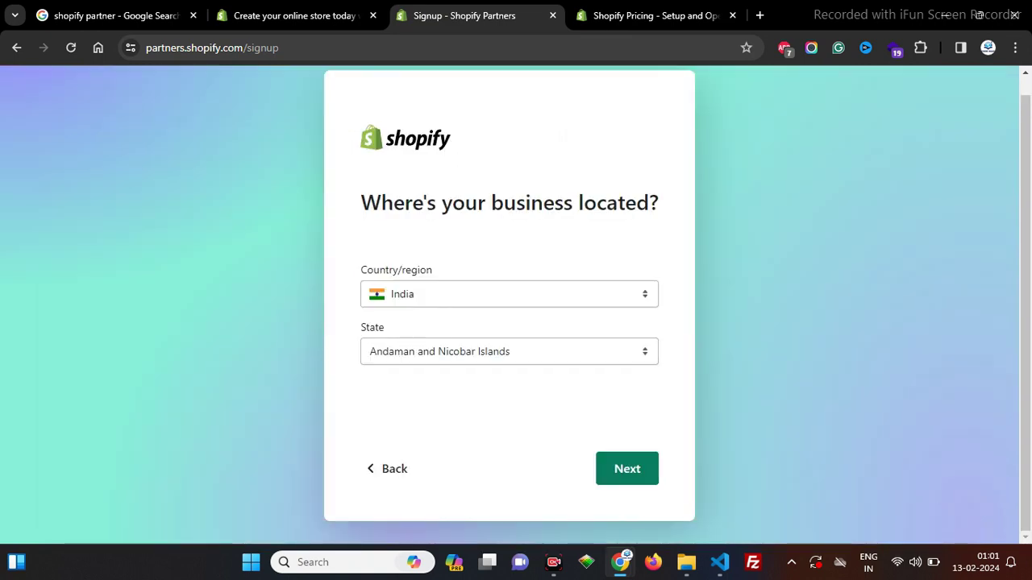
Step: Set the business state to Delhi and continue to contact information
{"action": "left_click", "coordinate": [509, 352]}
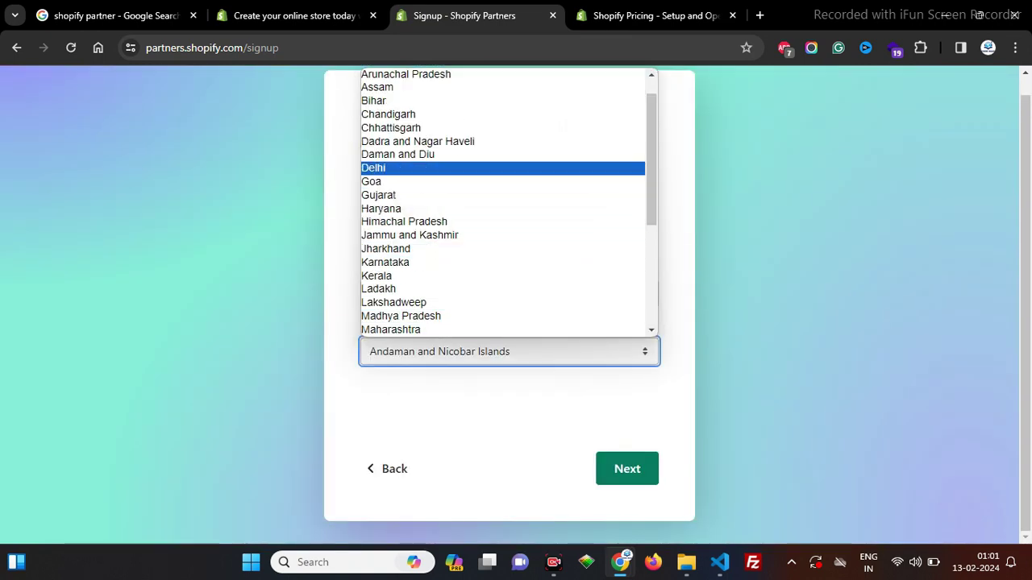
{"action": "left_click", "coordinate": [379, 168]}
{"action": "left_click", "coordinate": [627, 469]}
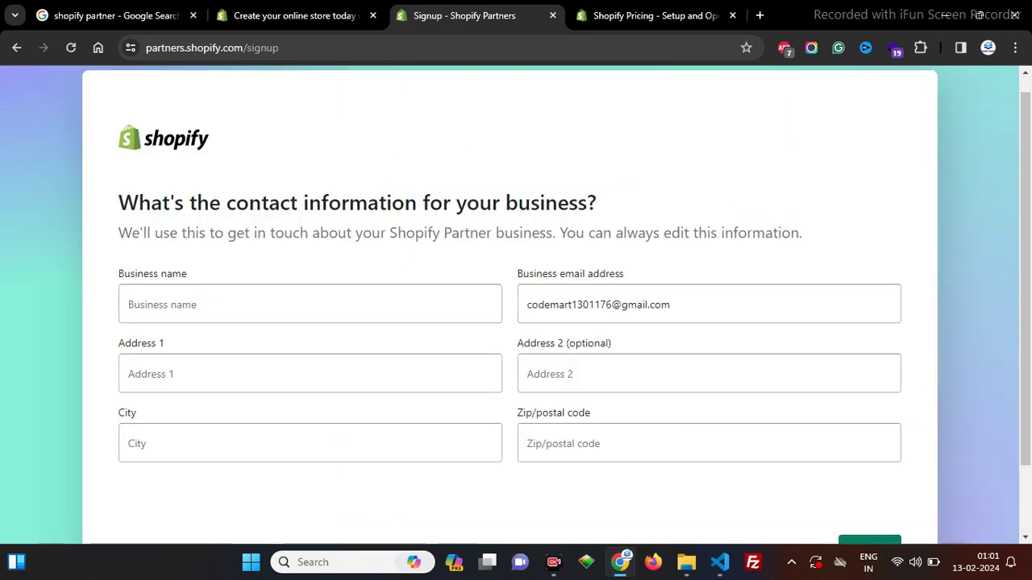
Step: Enter business name ClothesCollection and autofill the business address from saved details
{"action": "left_click", "coordinate": [242, 303]}
{"action": "left_click", "coordinate": [233, 347]}
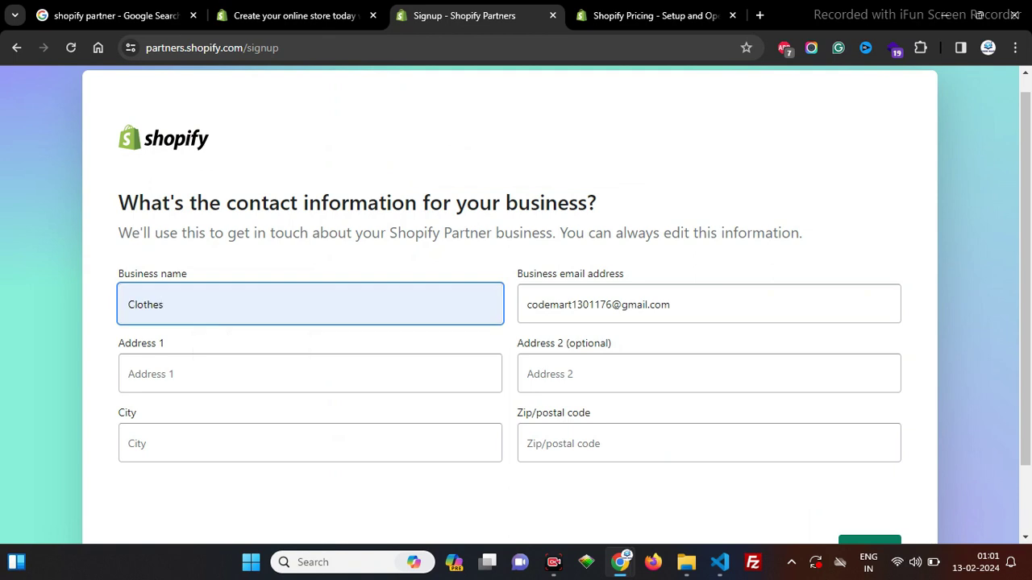
{"action": "type", "text": "Collec"}
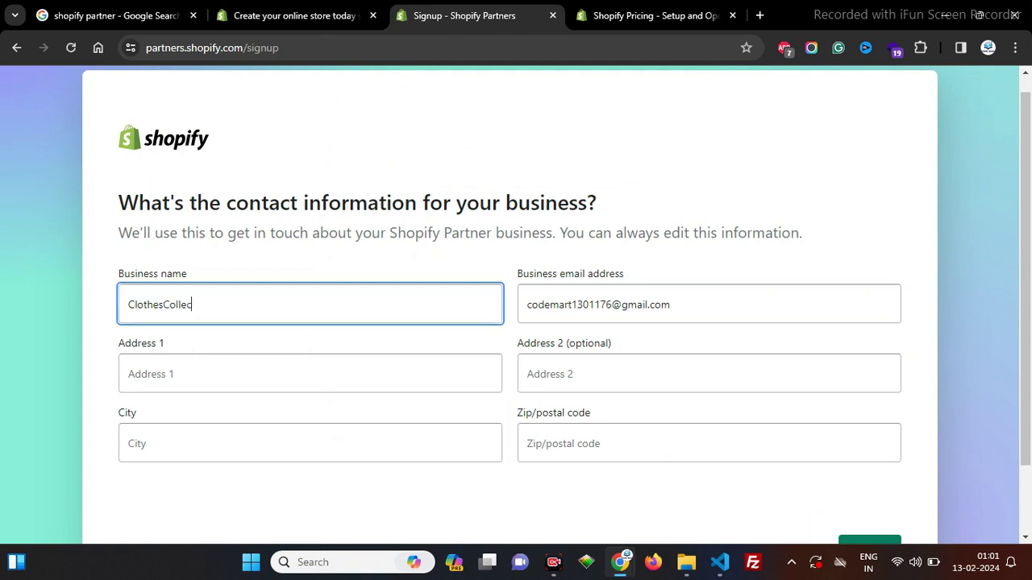
{"action": "type", "text": "tion"}
{"action": "key", "text": "Tab"}
{"action": "key", "text": "Down"}
{"action": "key", "text": "Down"}
{"action": "key", "text": "Return"}
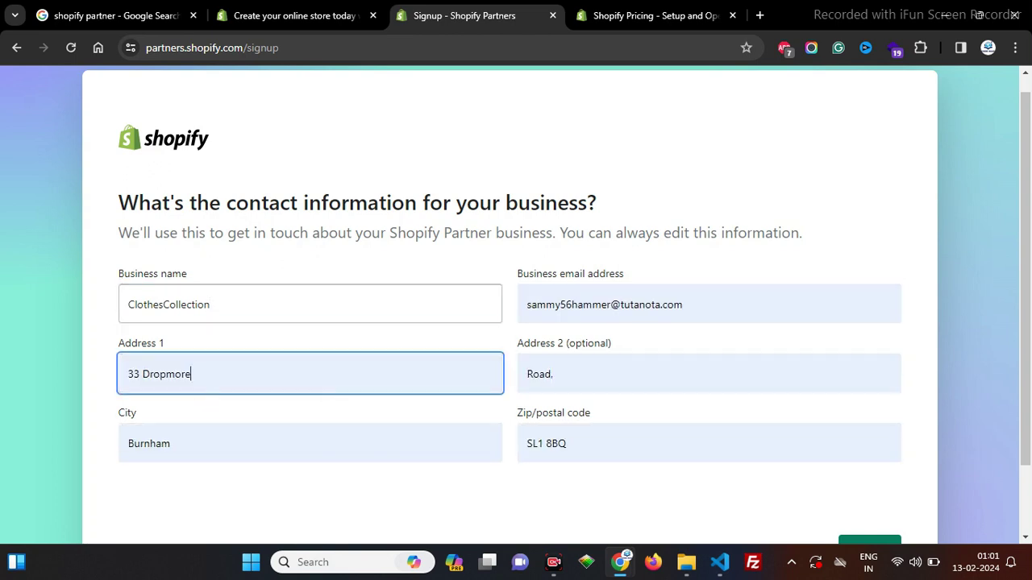
{"action": "scroll", "coordinate": [516, 323], "scroll_direction": "down", "scroll_amount": 1}
{"action": "key", "text": "Return"}
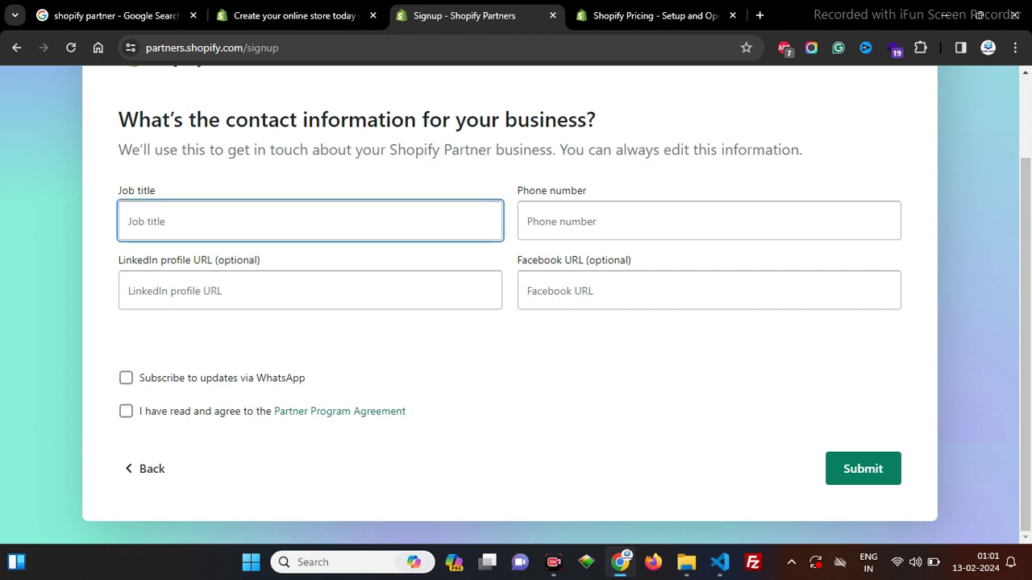
Step: Set job title 'Clother Store', enter the phone number, accept the agreement and submit
{"action": "key", "text": "ctrl+v"}
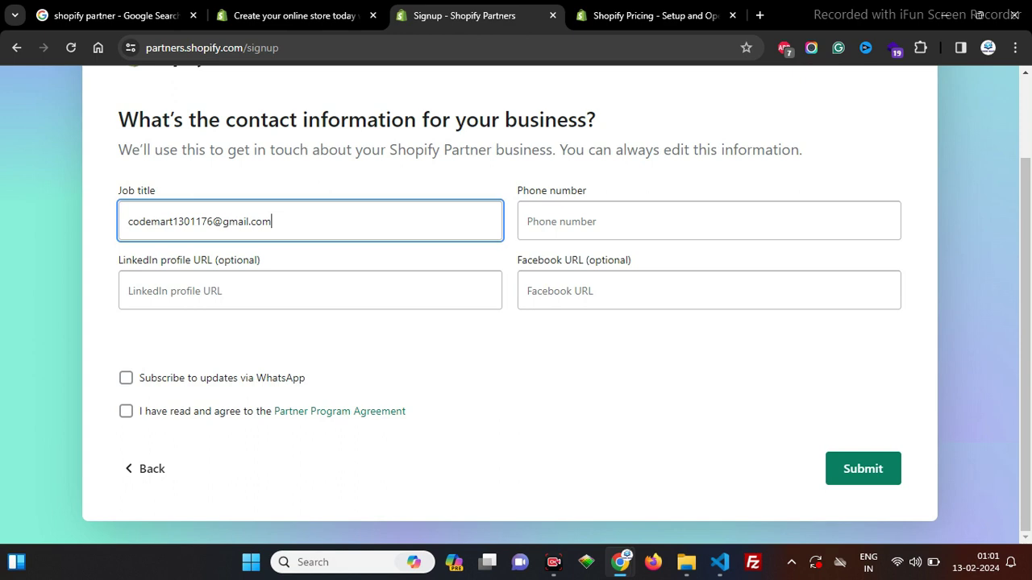
{"action": "key", "text": "ctrl+a"}
{"action": "type", "text": "Cloth"}
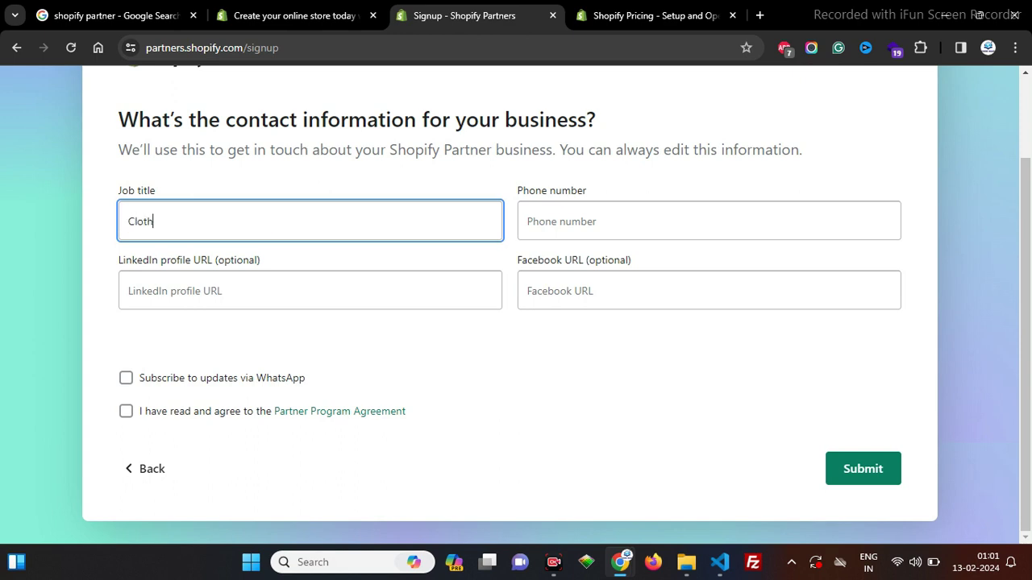
{"action": "type", "text": "er Store"}
{"action": "left_click", "coordinate": [606, 221]}
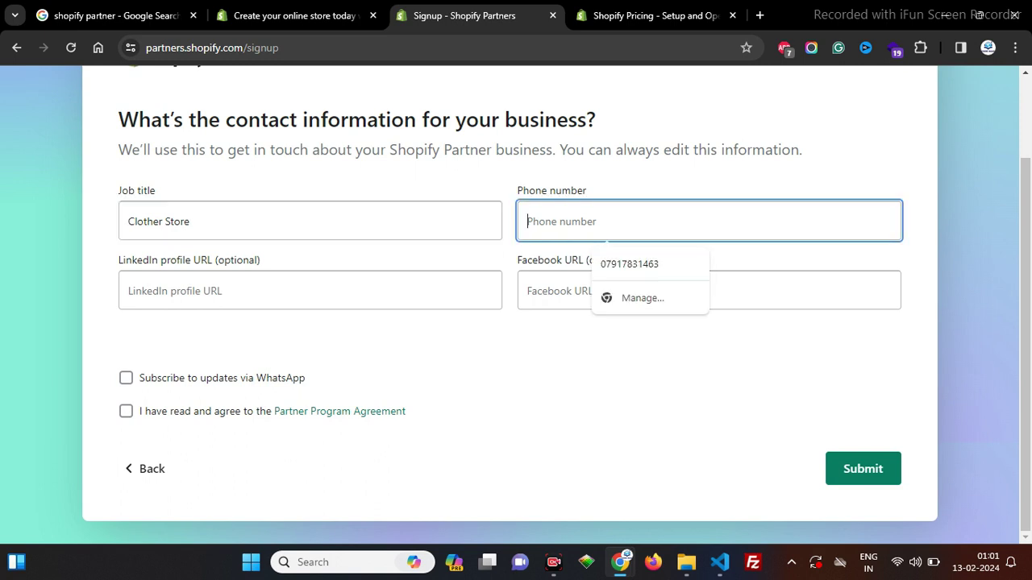
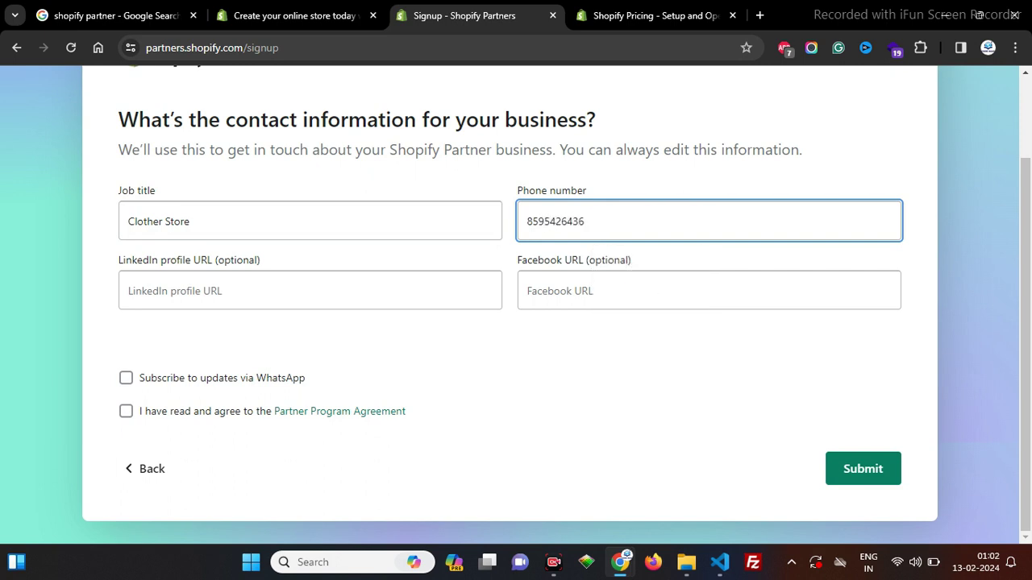
{"action": "left_click", "coordinate": [126, 411]}
{"action": "key", "text": "Return"}
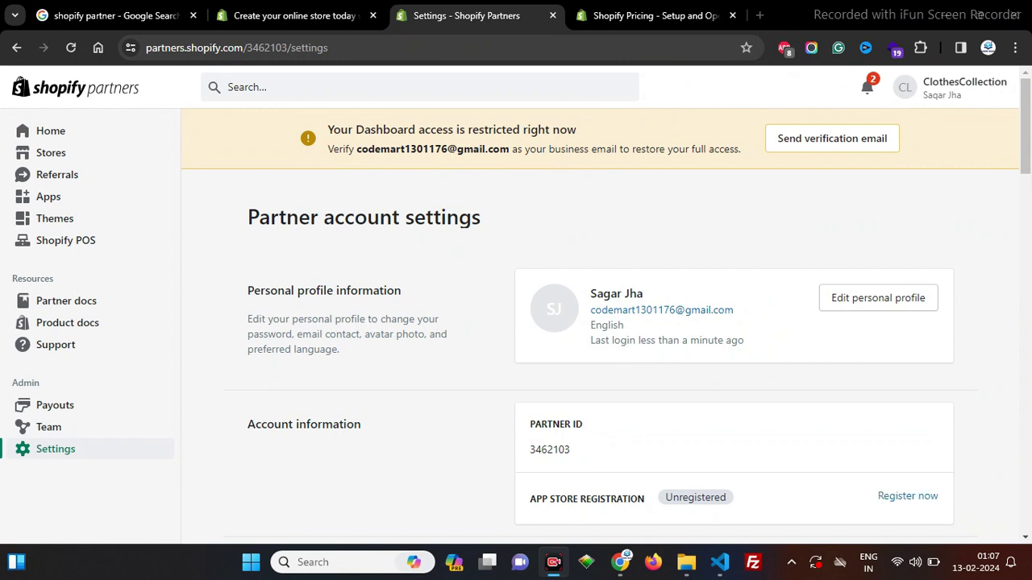
Step: Verify the business email from the Gmail message and reload Partner account settings
{"action": "left_click_drag", "start_coordinate": [361, 149], "coordinate": [511, 149]}
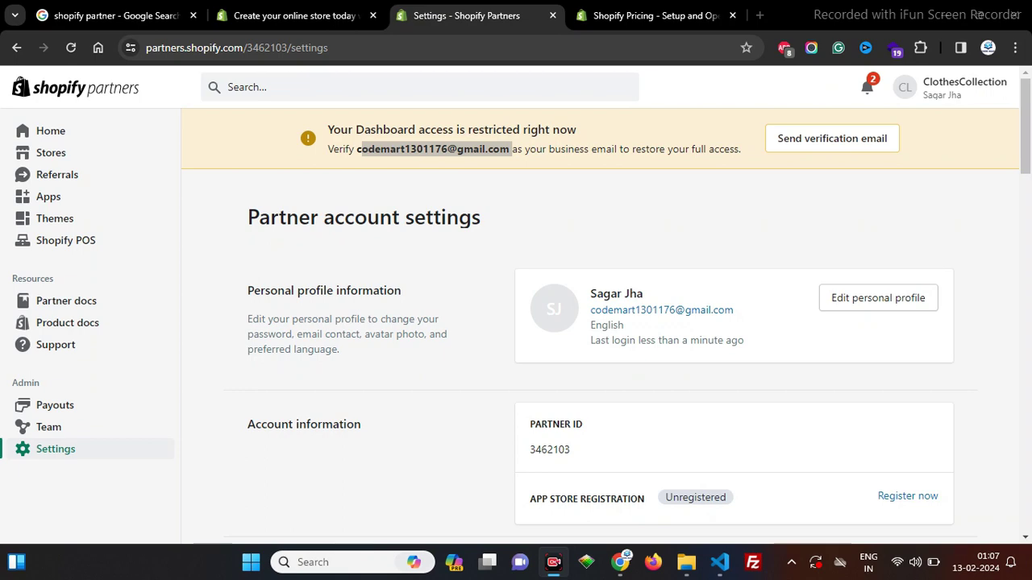
{"action": "key", "text": "alt+Tab"}
{"action": "key", "text": "Tab"}
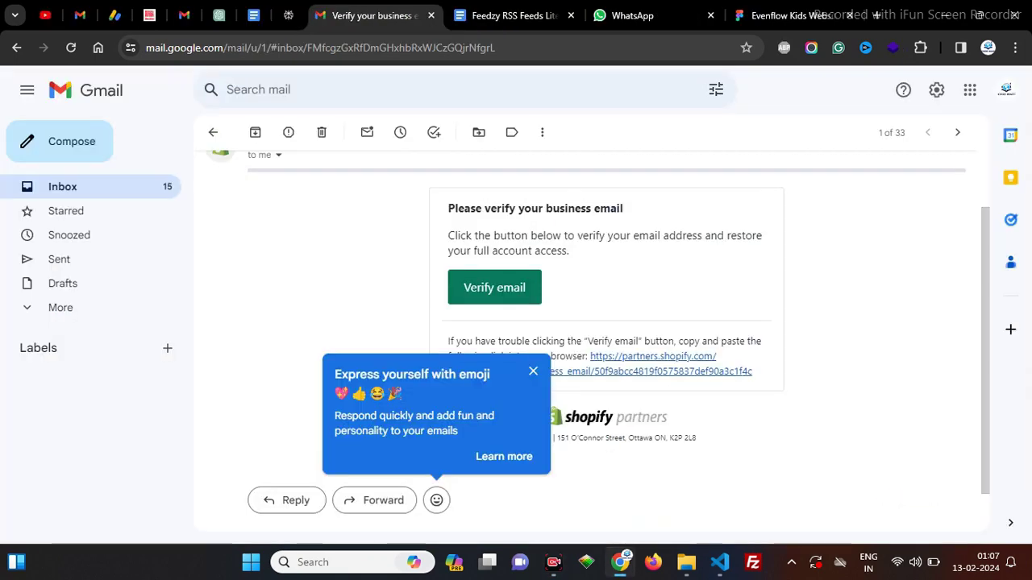
{"action": "left_click", "coordinate": [494, 286]}
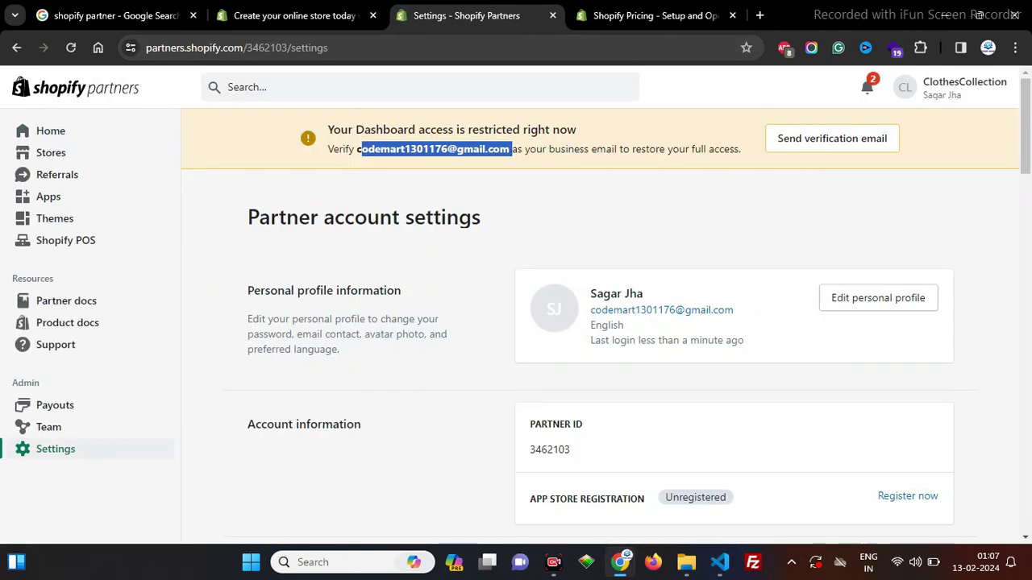
{"action": "key", "text": "F5"}
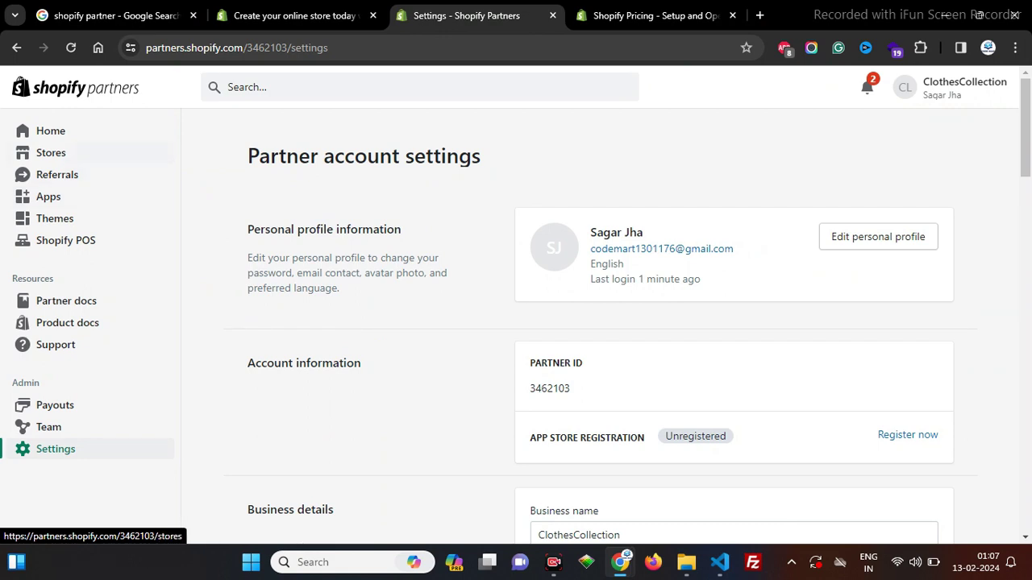
{"action": "left_click", "coordinate": [51, 152]}
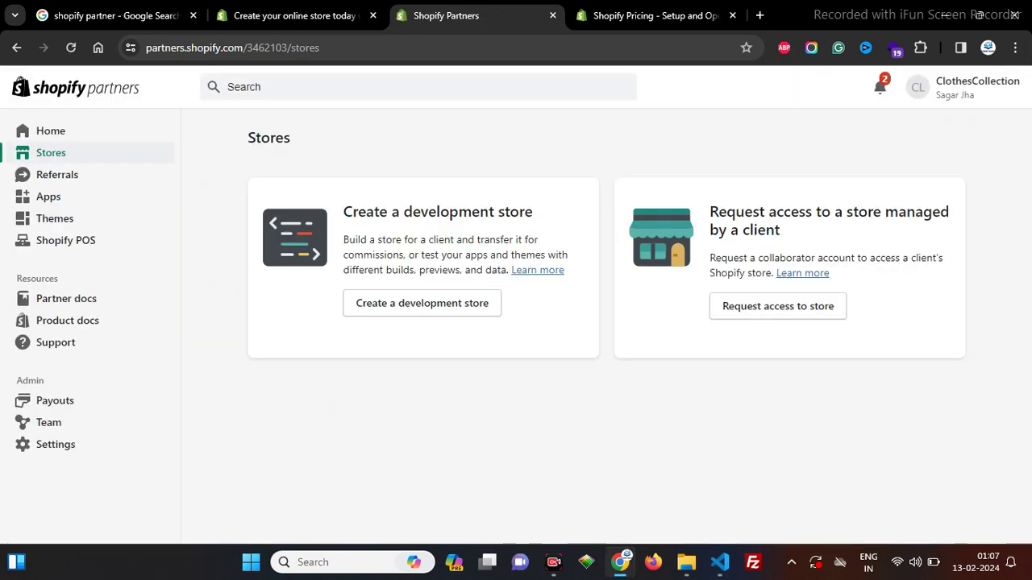
Step: On the Stores page, bring up link options for 'Create a development store'
{"action": "triple_click", "coordinate": [400, 211]}
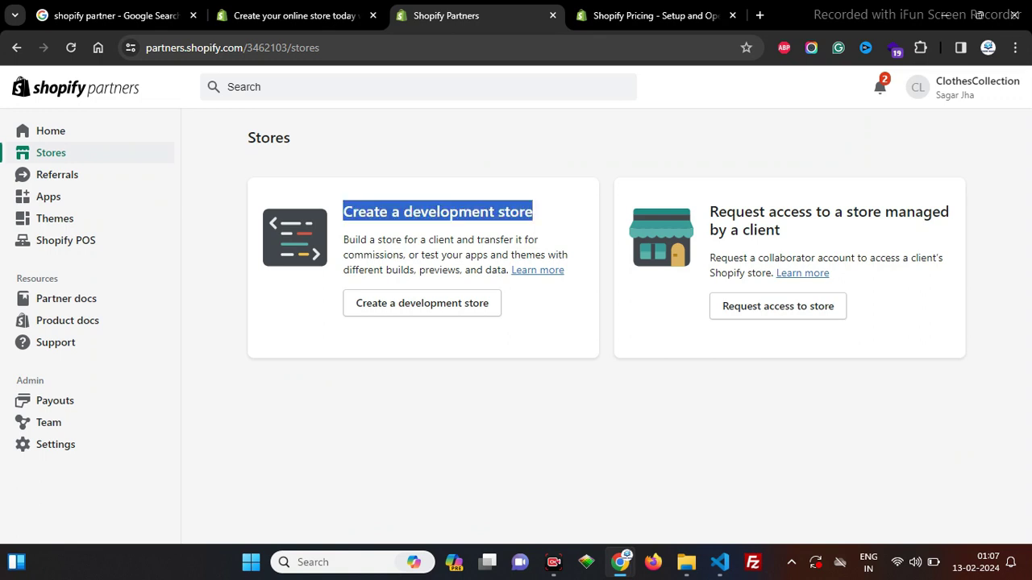
{"action": "left_click_drag", "start_coordinate": [780, 230], "coordinate": [709, 211]}
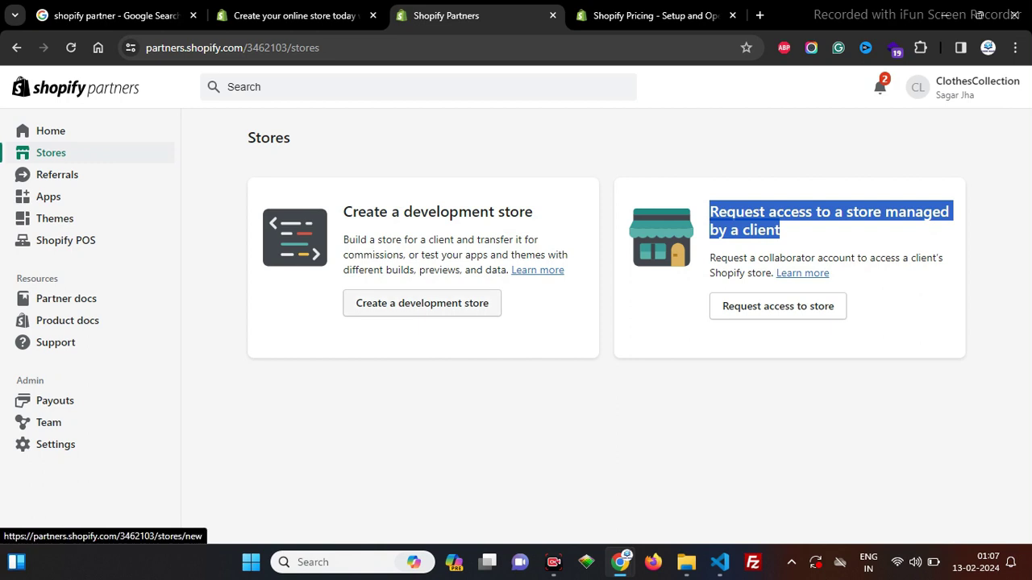
{"action": "right_click", "coordinate": [429, 312]}
Step: Open the development store form in a new tab and name the store Clothapna
{"action": "left_click", "coordinate": [508, 74]}
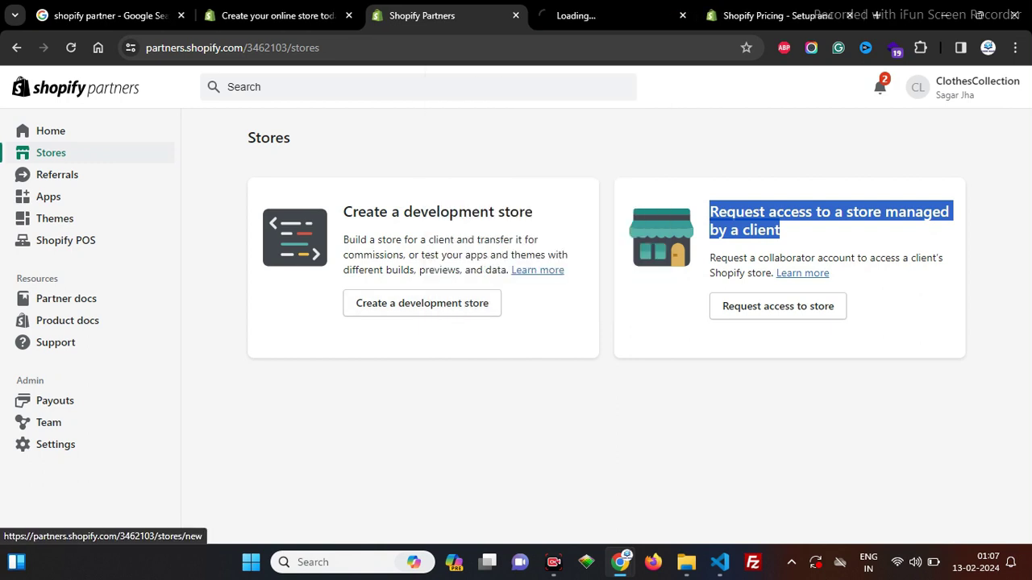
{"action": "key", "text": "ctrl+Tab"}
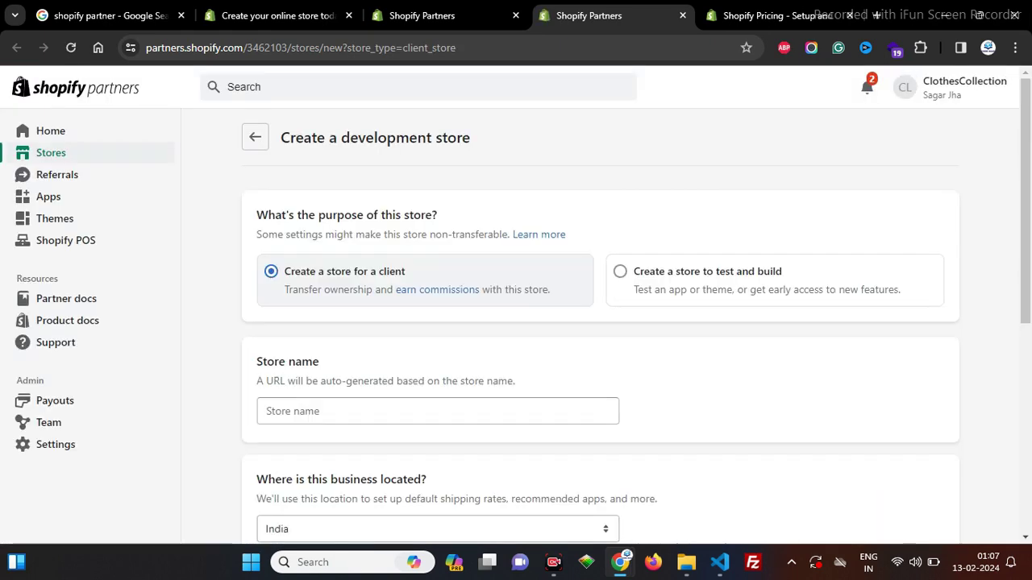
{"action": "scroll", "coordinate": [600, 323], "scroll_direction": "down", "scroll_amount": 2}
{"action": "left_click", "coordinate": [438, 260]}
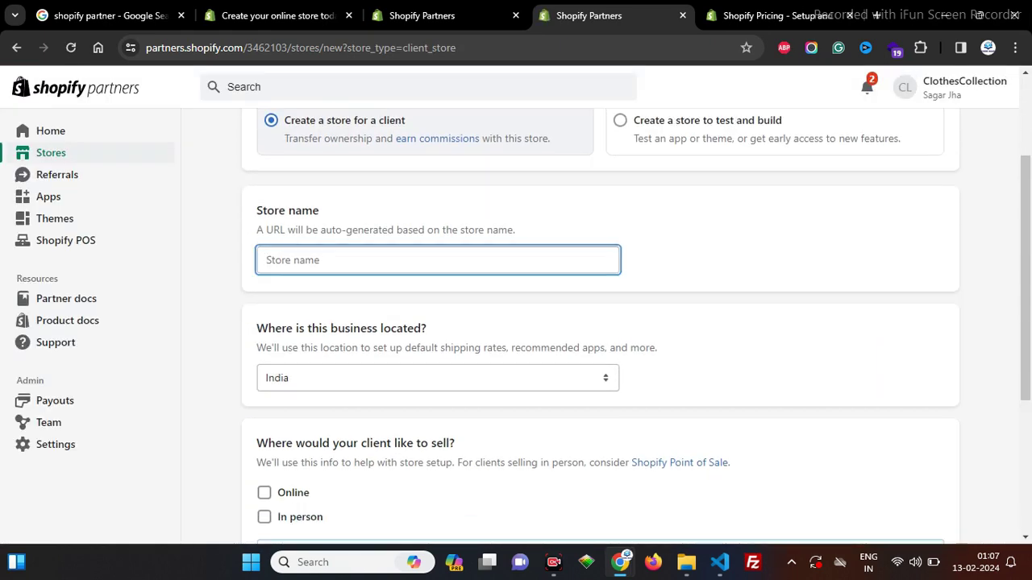
{"action": "type", "text": "C"}
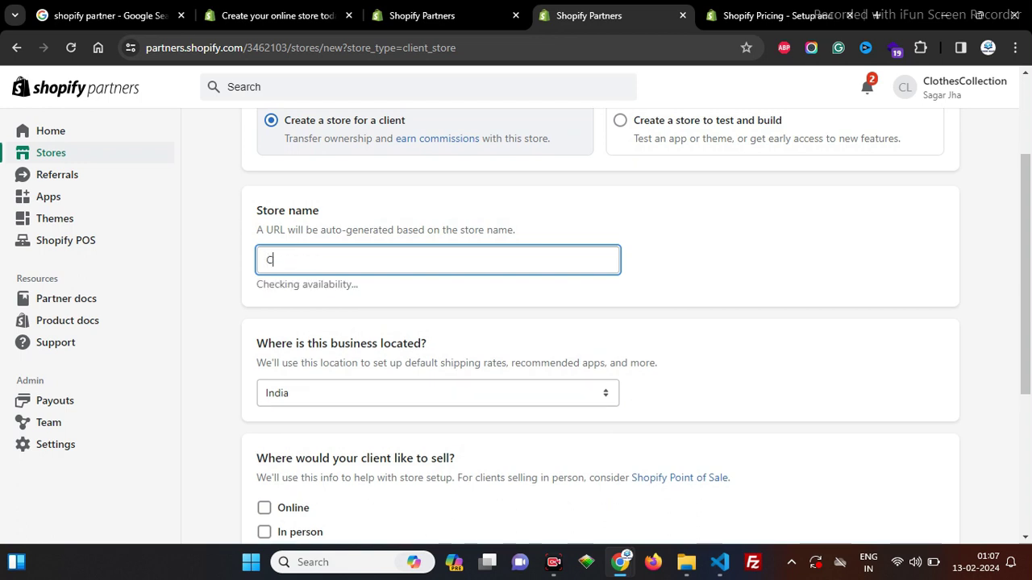
{"action": "type", "text": "lothes Clo"}
{"action": "key", "text": "BackSpace"}
{"action": "key", "text": "BackSpace"}
{"action": "key", "text": "BackSpace"}
{"action": "key", "text": "BackSpace"}
{"action": "type", "text": "Data"}
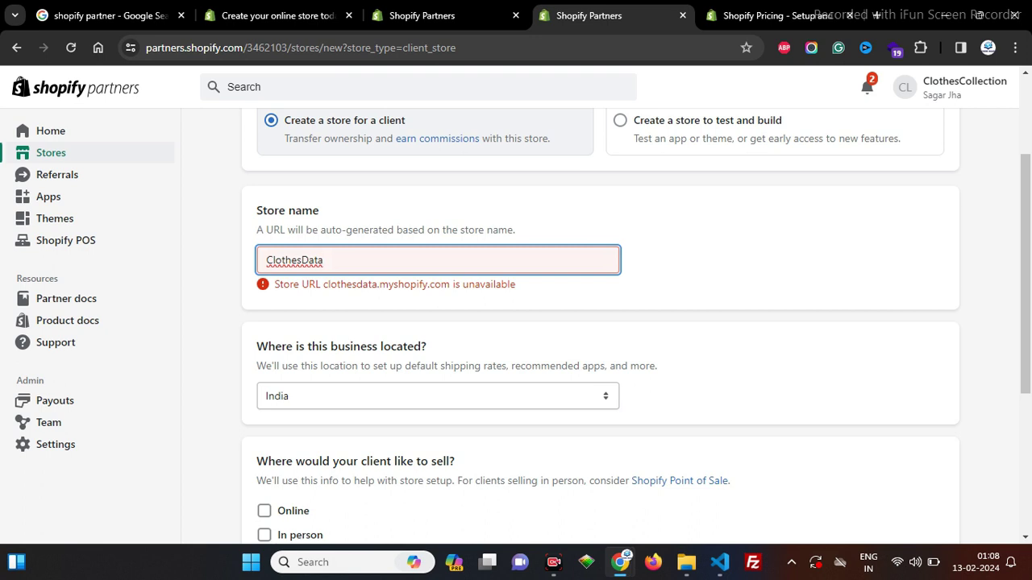
{"action": "key", "text": "ctrl+a"}
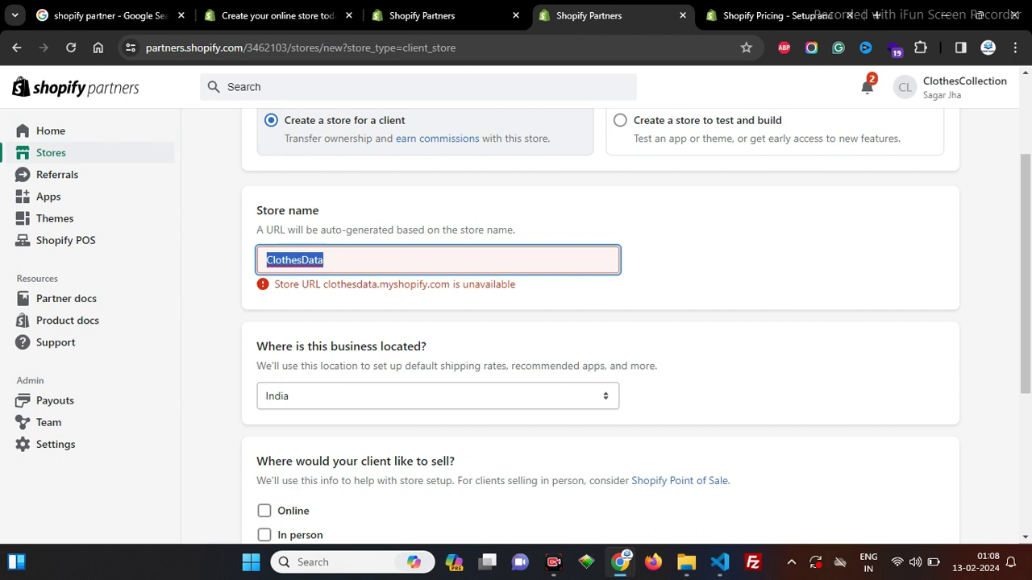
{"action": "type", "text": "Cloth"}
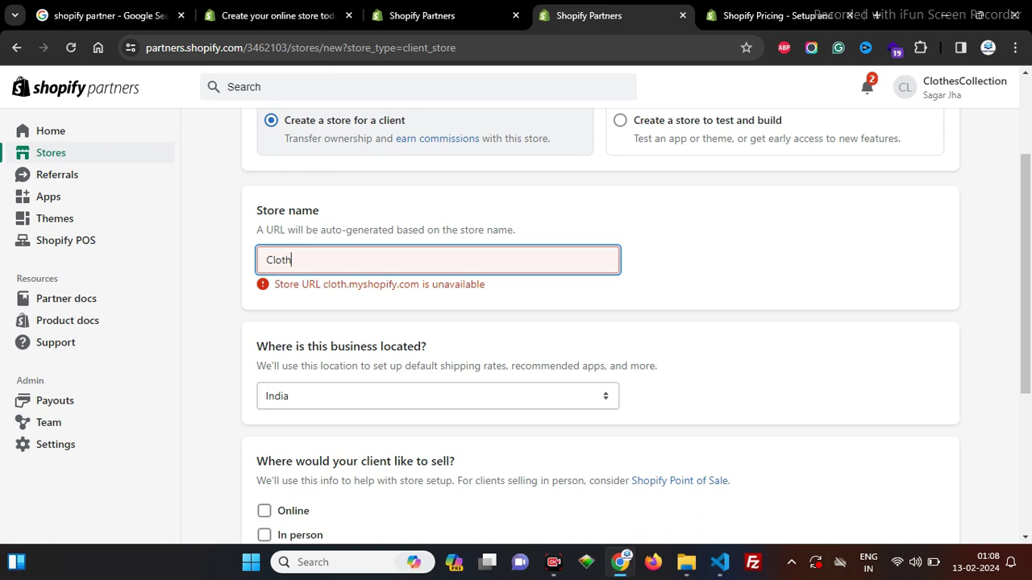
{"action": "type", "text": "apna"}
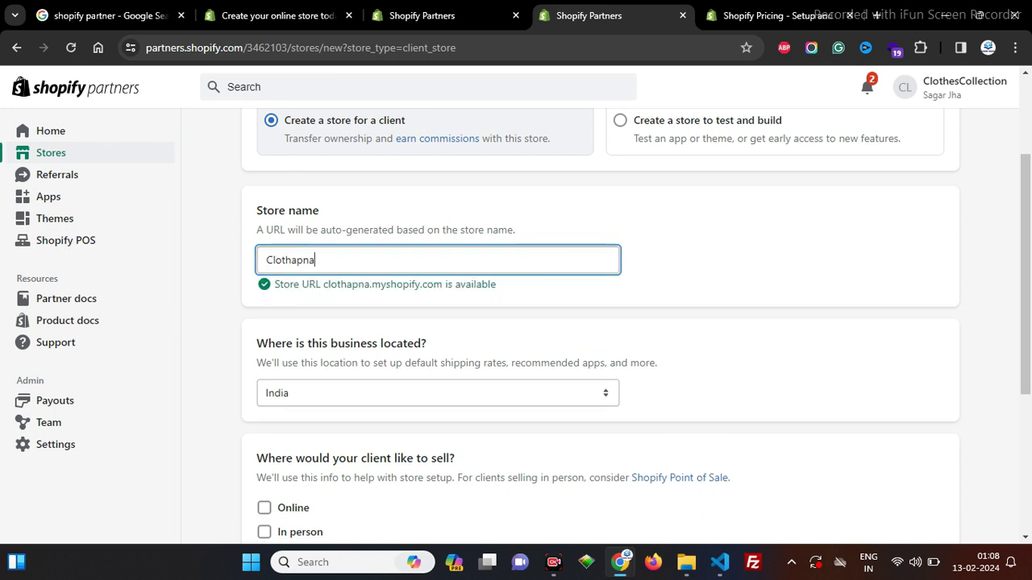
{"action": "key", "text": "ctrl+a"}
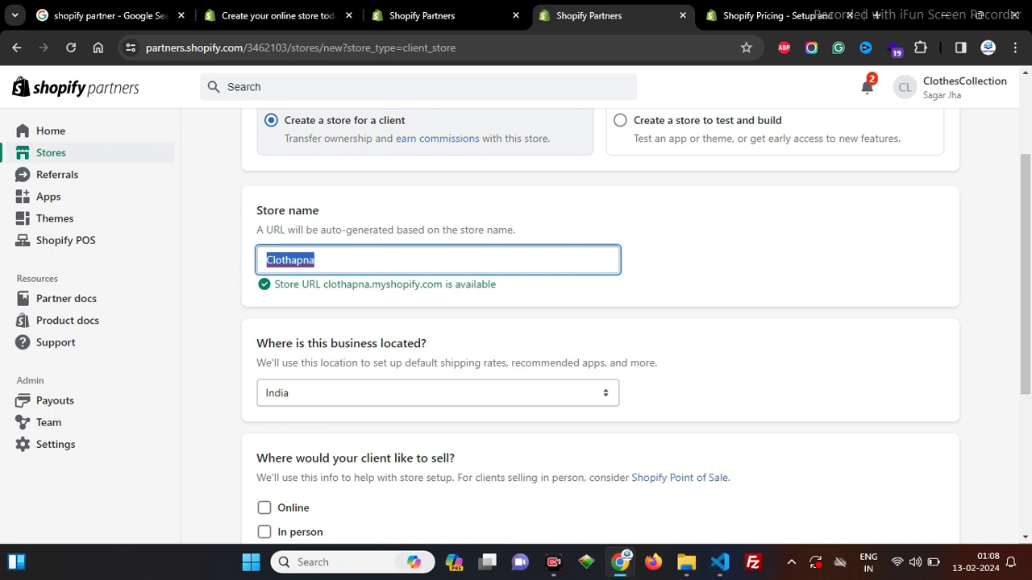
Step: Select Online and In person selling, answer Yes for another platform, and create the store
{"action": "scroll", "coordinate": [601, 323], "scroll_direction": "down", "scroll_amount": 2}
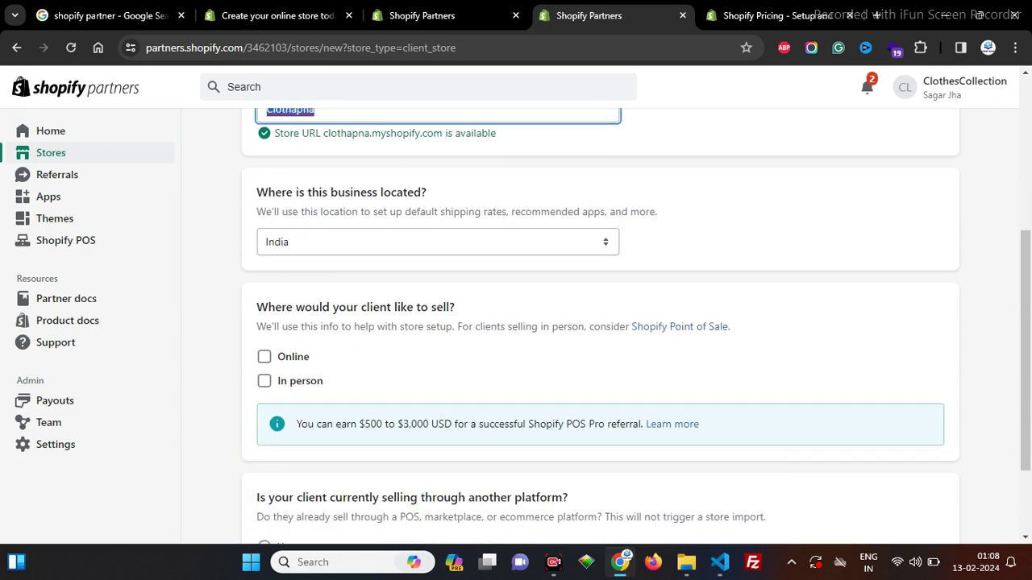
{"action": "scroll", "coordinate": [600, 322], "scroll_direction": "down", "scroll_amount": 2}
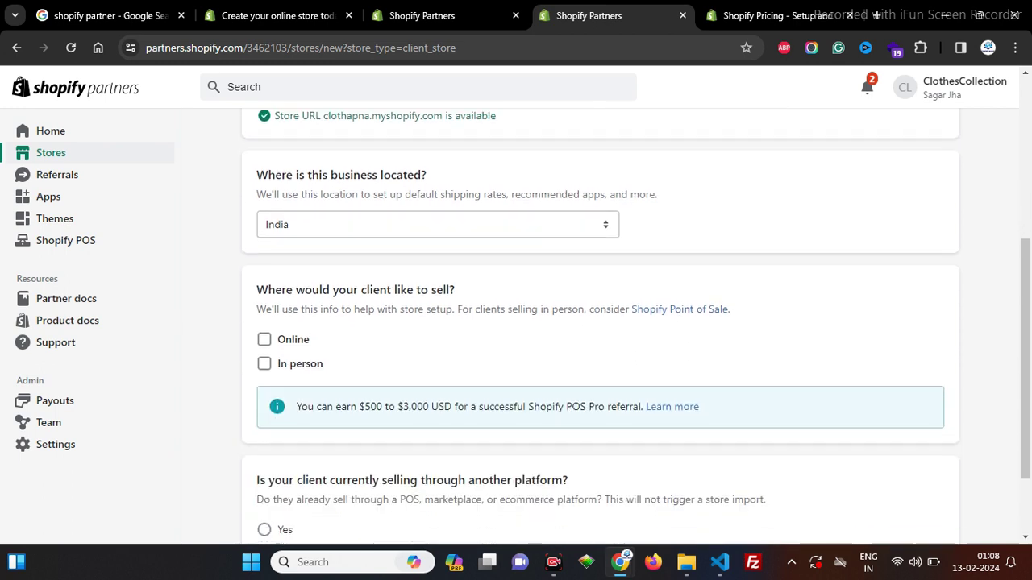
{"action": "left_click", "coordinate": [264, 236]}
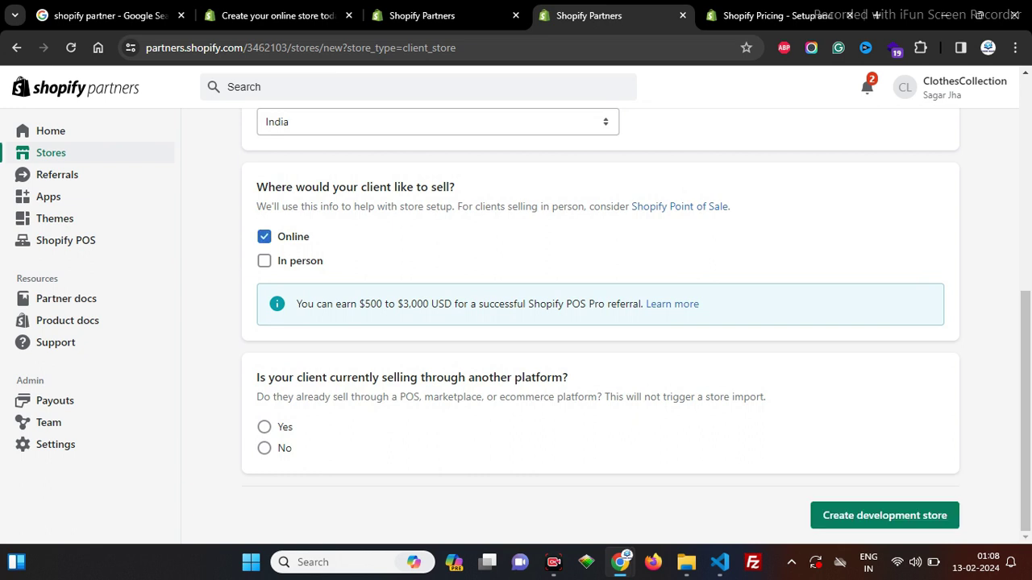
{"action": "left_click_drag", "start_coordinate": [377, 304], "coordinate": [617, 304]}
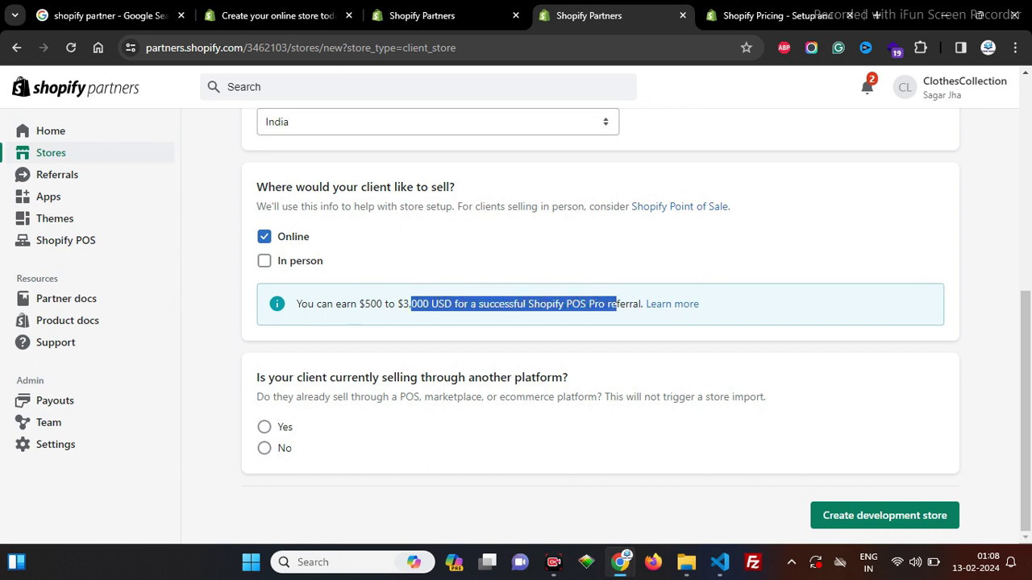
{"action": "triple_click", "coordinate": [346, 304]}
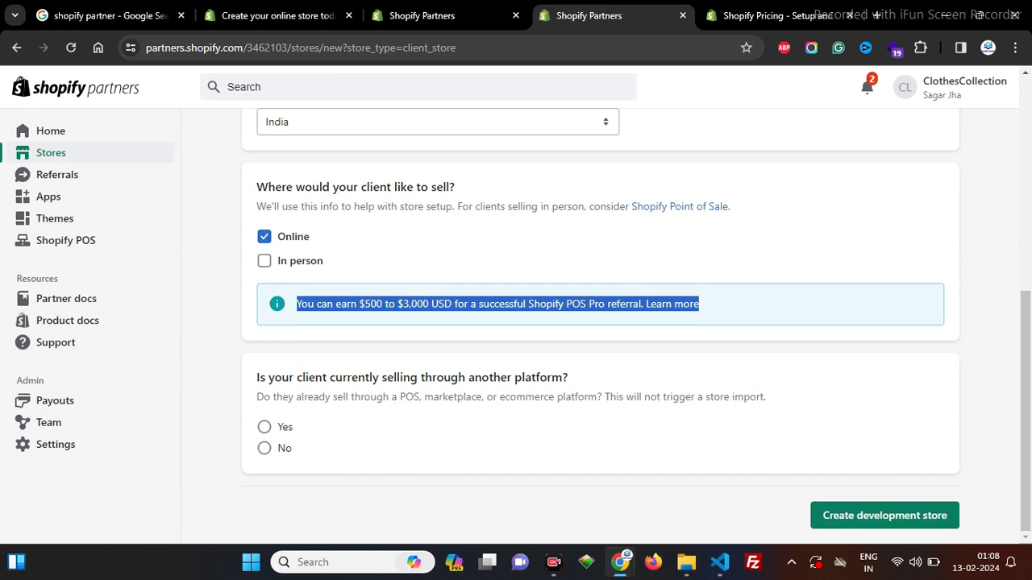
{"action": "left_click", "coordinate": [264, 261]}
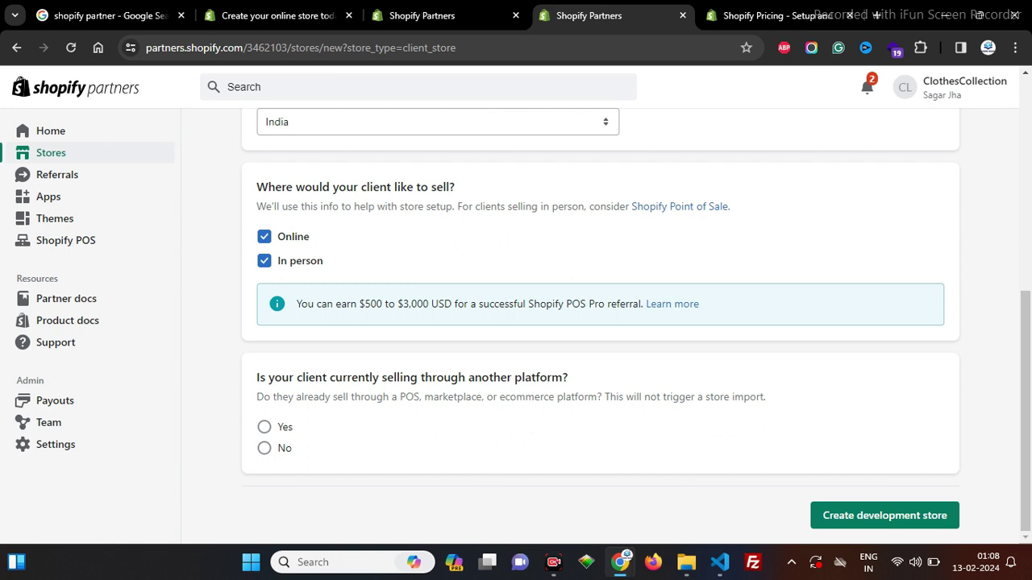
{"action": "key", "text": "ctrl+minus"}
{"action": "key", "text": "ctrl+minus"}
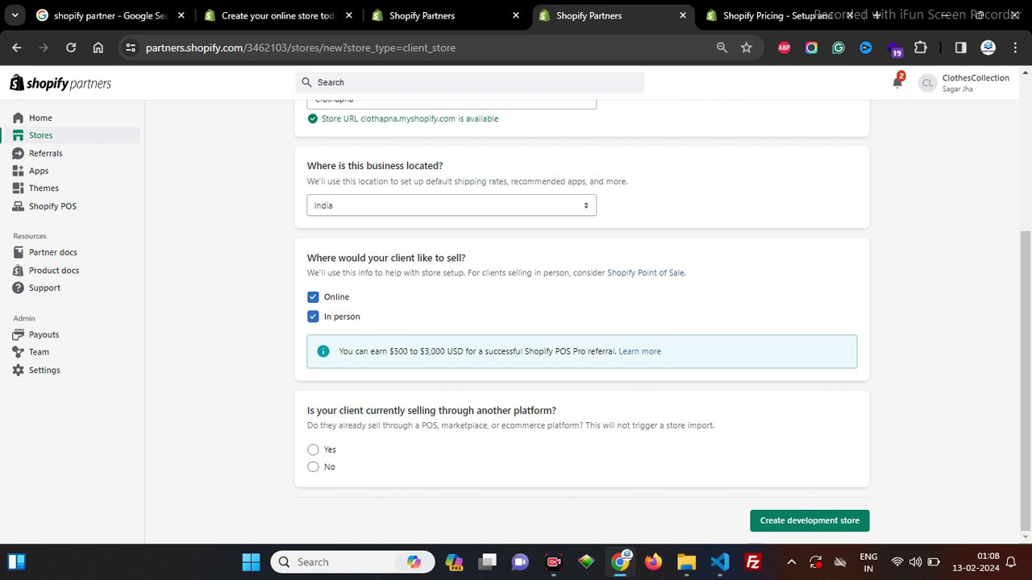
{"action": "triple_click", "coordinate": [353, 410]}
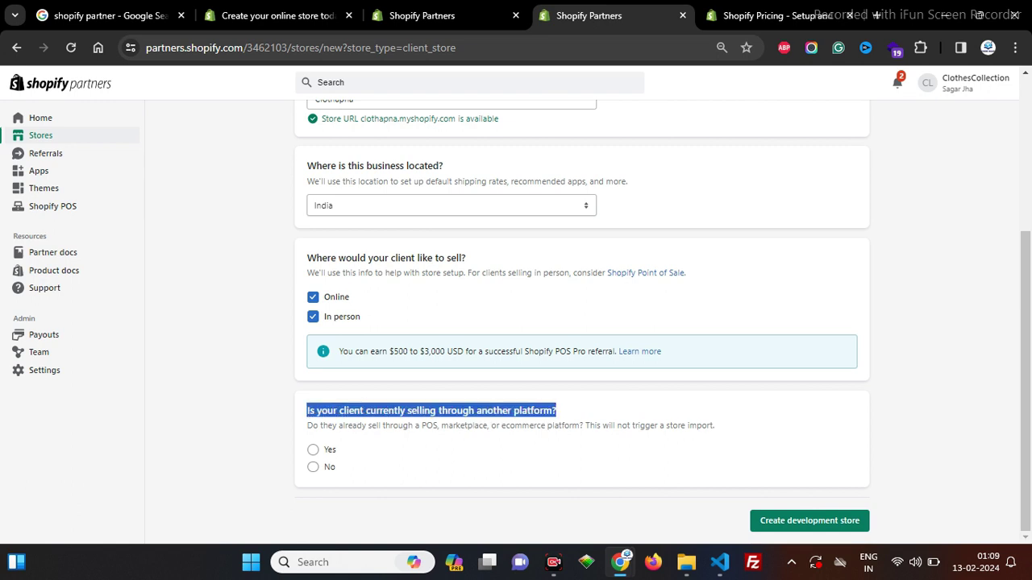
{"action": "left_click", "coordinate": [312, 449]}
{"action": "left_click", "coordinate": [809, 519]}
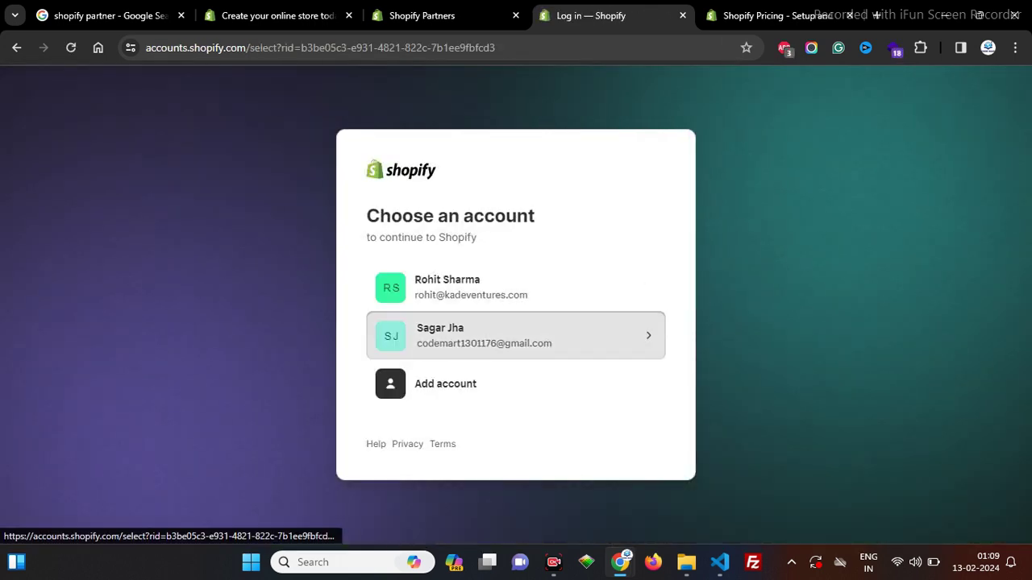
Step: Continue with the store owner's account into the Clothapna Shopify admin
{"action": "left_click", "coordinate": [516, 335]}
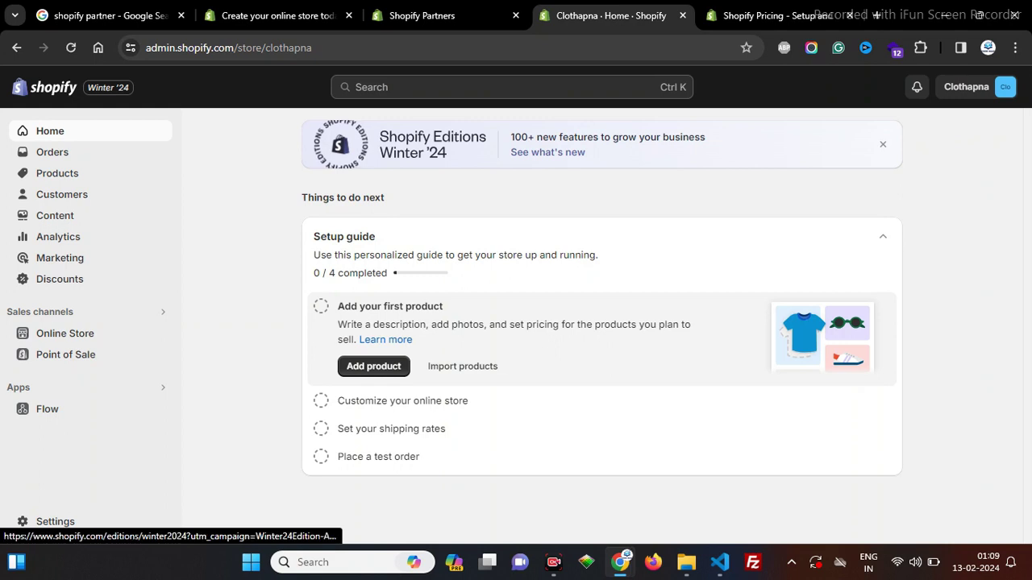
Step: Open the Clothapna storefront in its own tab, view it, then return to admin home
{"action": "right_click", "coordinate": [162, 333]}
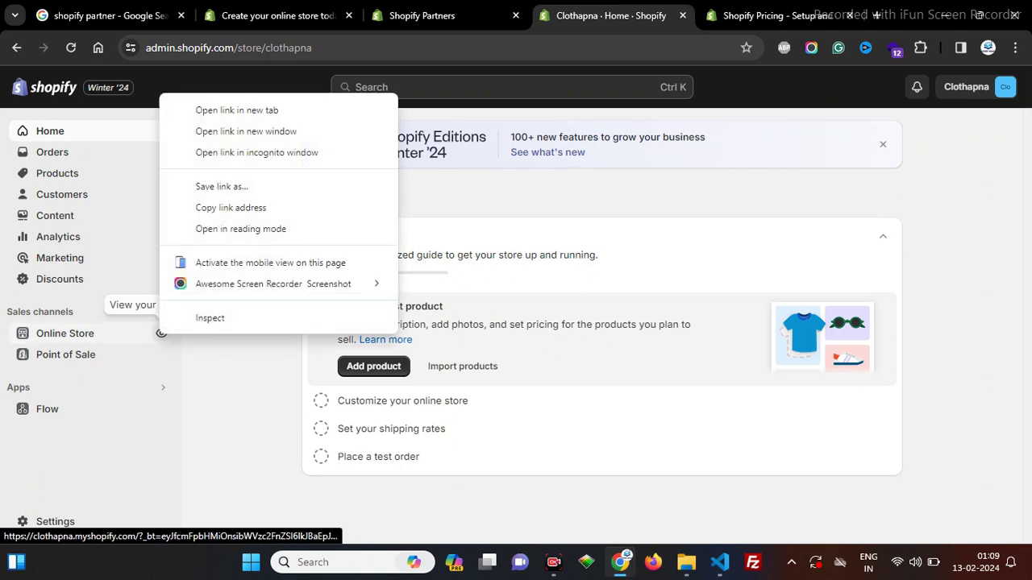
{"action": "left_click", "coordinate": [242, 105]}
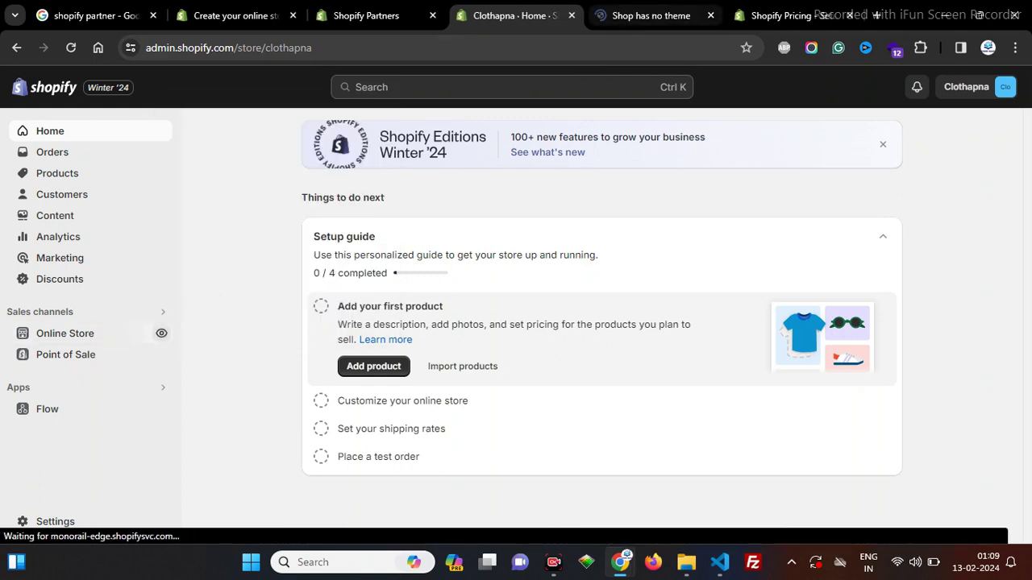
{"action": "key", "text": "ctrl+Tab"}
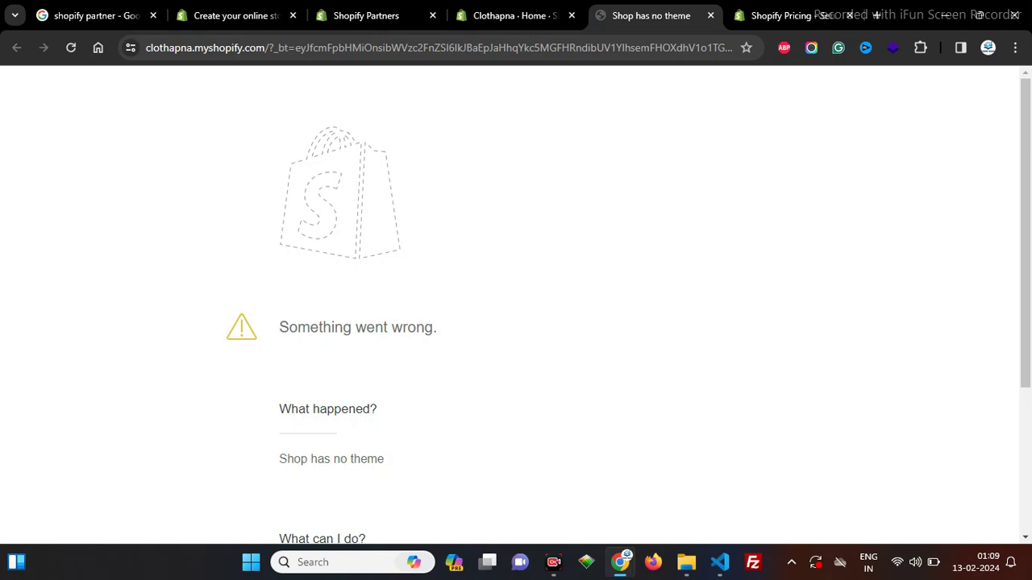
{"action": "scroll", "coordinate": [516, 307], "scroll_direction": "down", "scroll_amount": 3}
{"action": "key", "text": "ctrl+shift+Tab"}
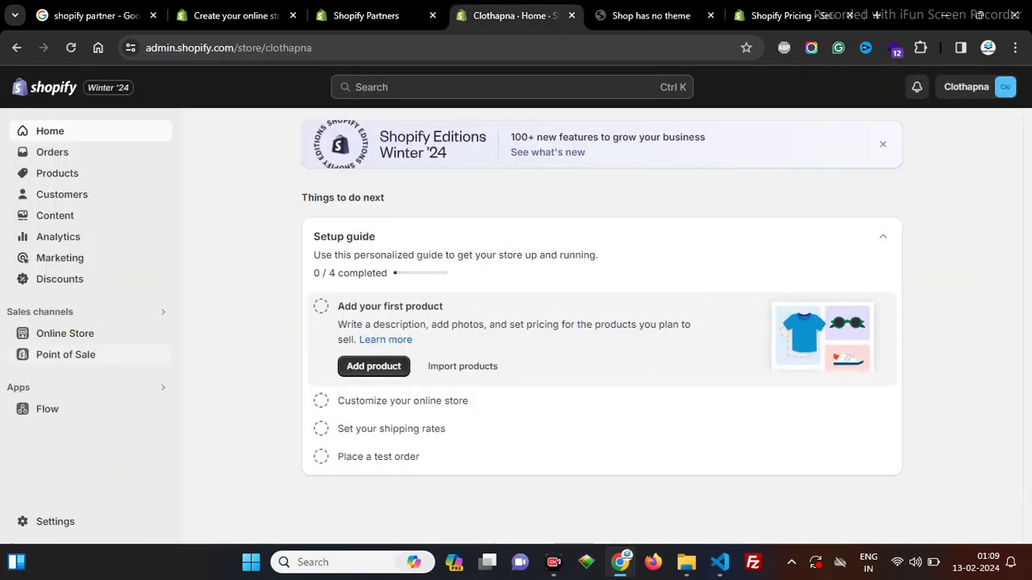
Step: Open Online Store themes and confirm Dawn is listed as Clothapna's current theme
{"action": "left_click", "coordinate": [64, 333]}
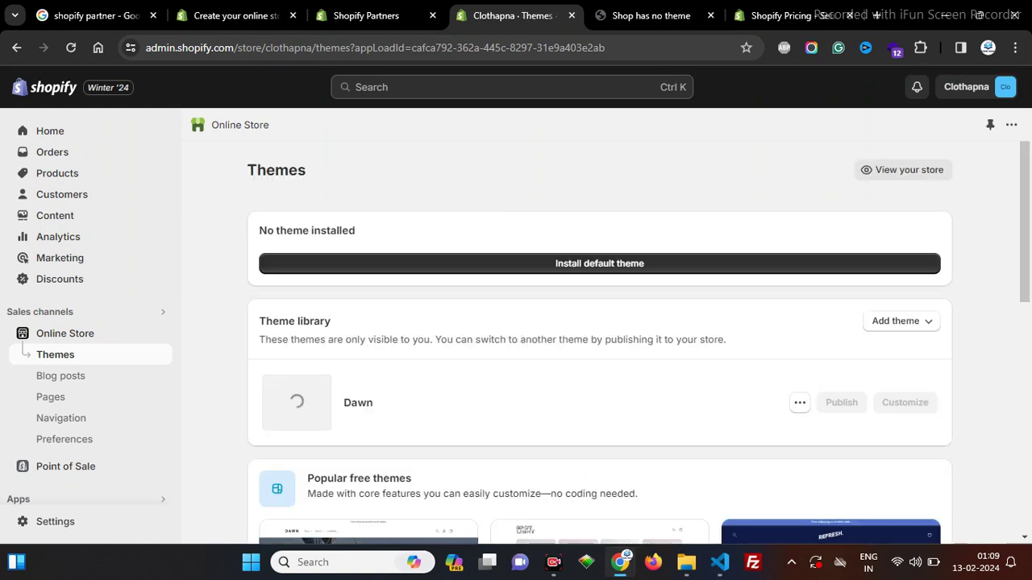
{"action": "scroll", "coordinate": [599, 323], "scroll_direction": "down", "scroll_amount": 2}
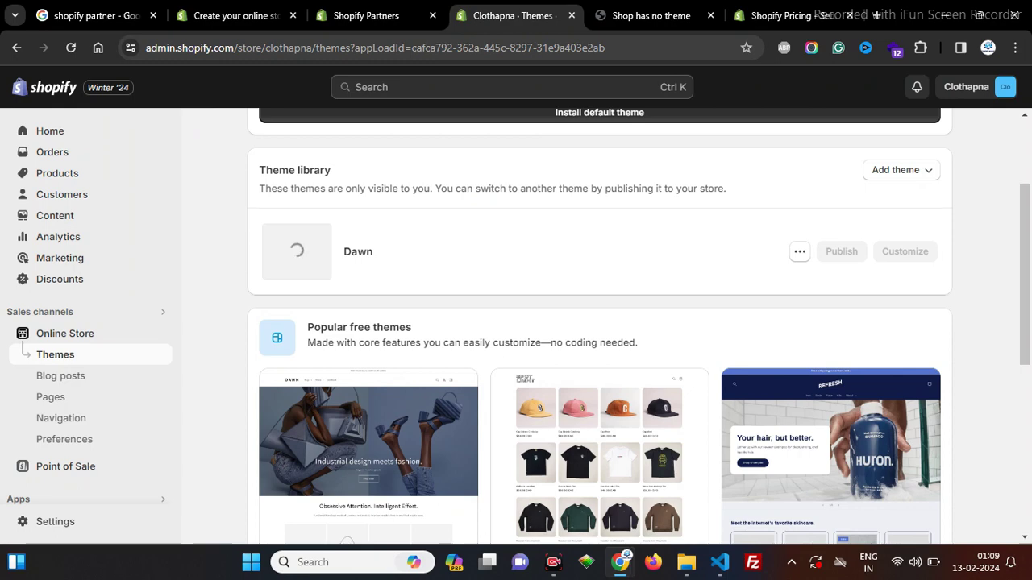
{"action": "scroll", "coordinate": [599, 323], "scroll_direction": "down", "scroll_amount": 3}
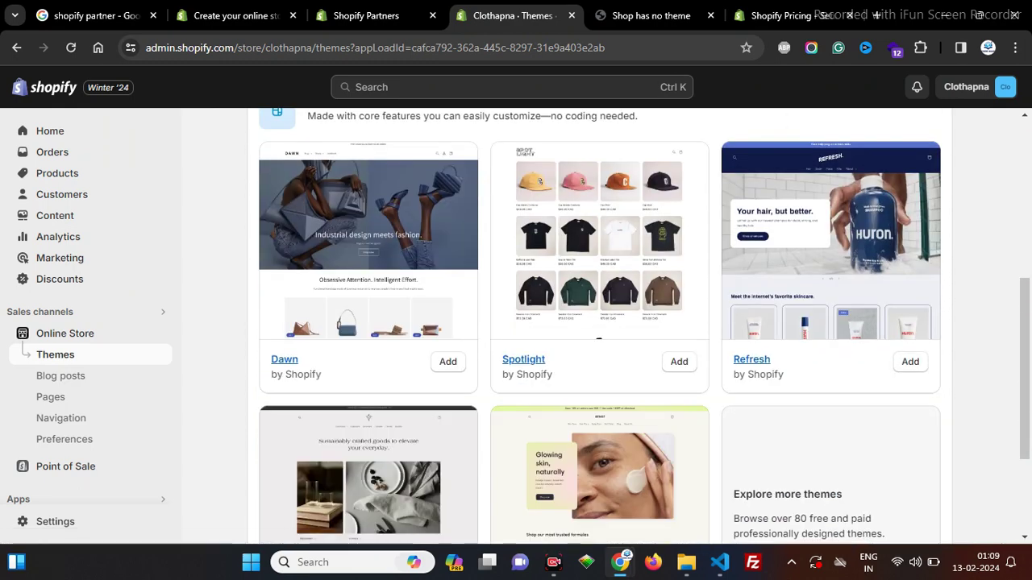
{"action": "scroll", "coordinate": [599, 323], "scroll_direction": "up", "scroll_amount": 2}
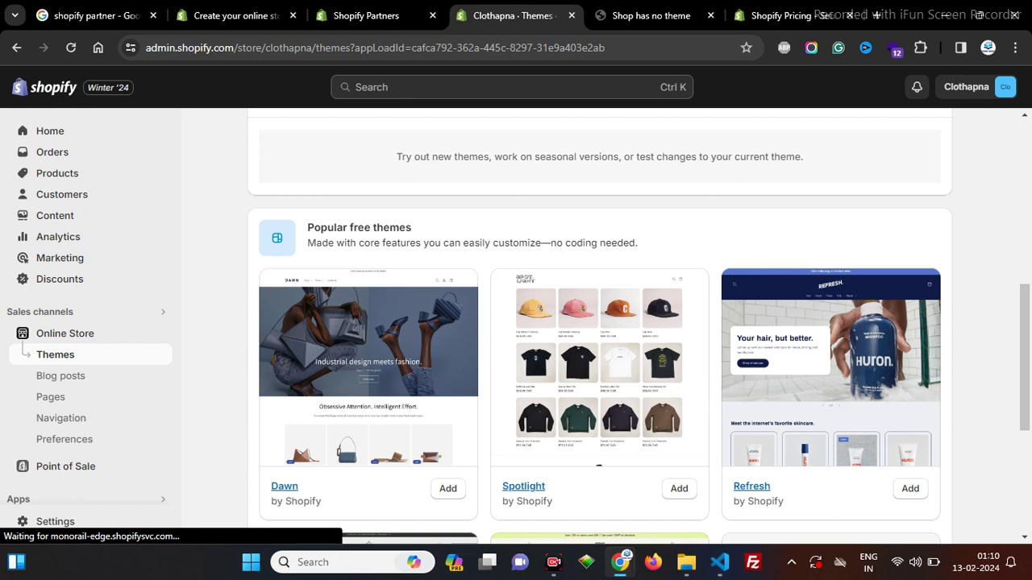
{"action": "scroll", "coordinate": [599, 327], "scroll_direction": "up", "scroll_amount": 1}
Step: Open the live Clothapna storefront with Dawn 13.0.0 in a new browser tab and view it
{"action": "scroll", "coordinate": [599, 326], "scroll_direction": "up", "scroll_amount": 2}
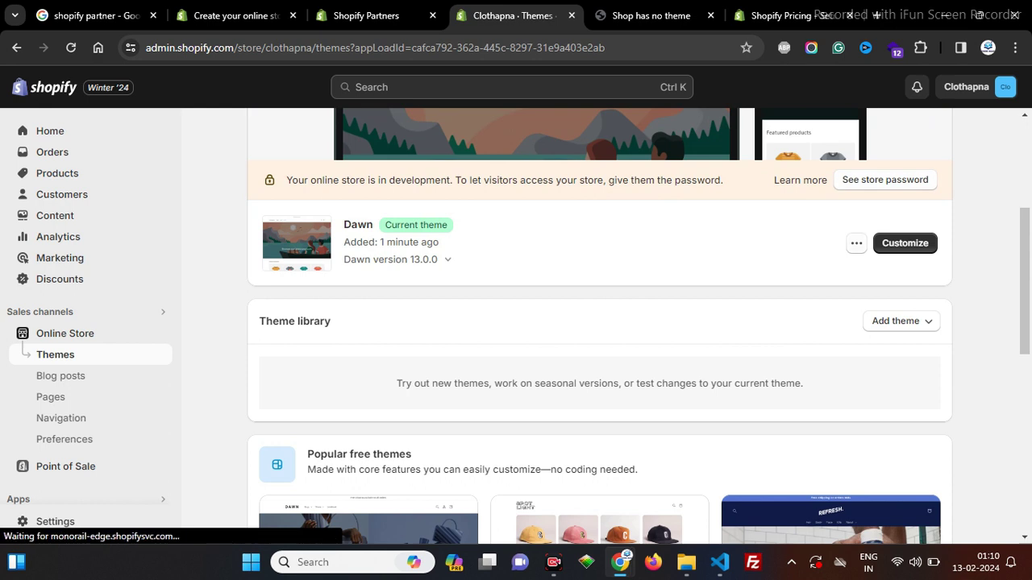
{"action": "right_click", "coordinate": [162, 332]}
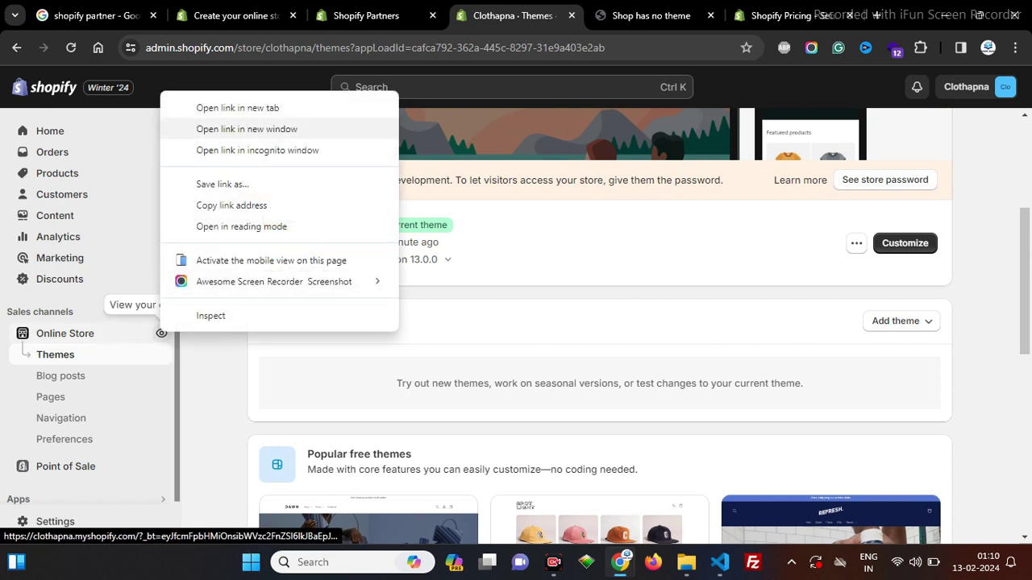
{"action": "left_click", "coordinate": [237, 107]}
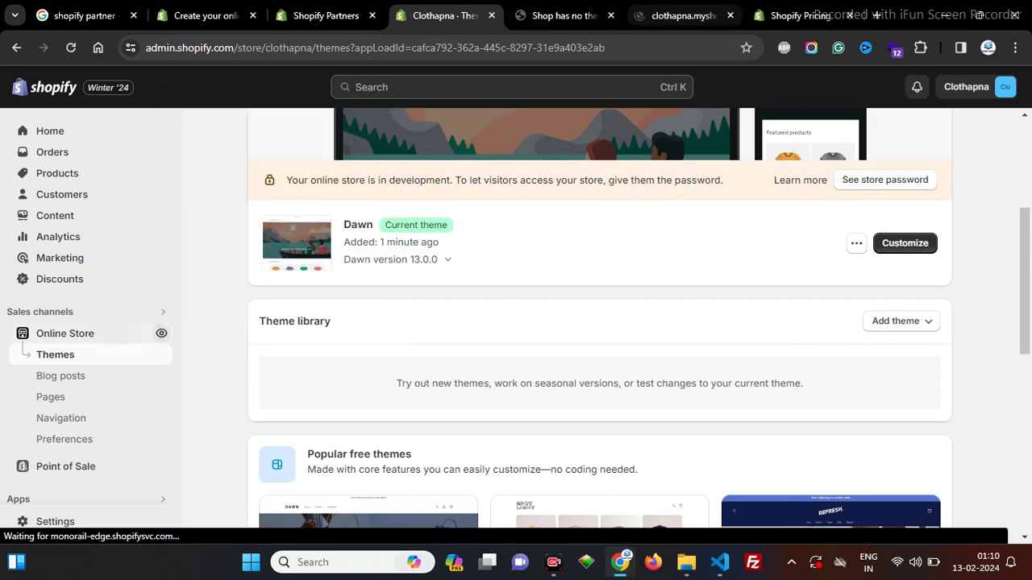
{"action": "left_click", "coordinate": [678, 15]}
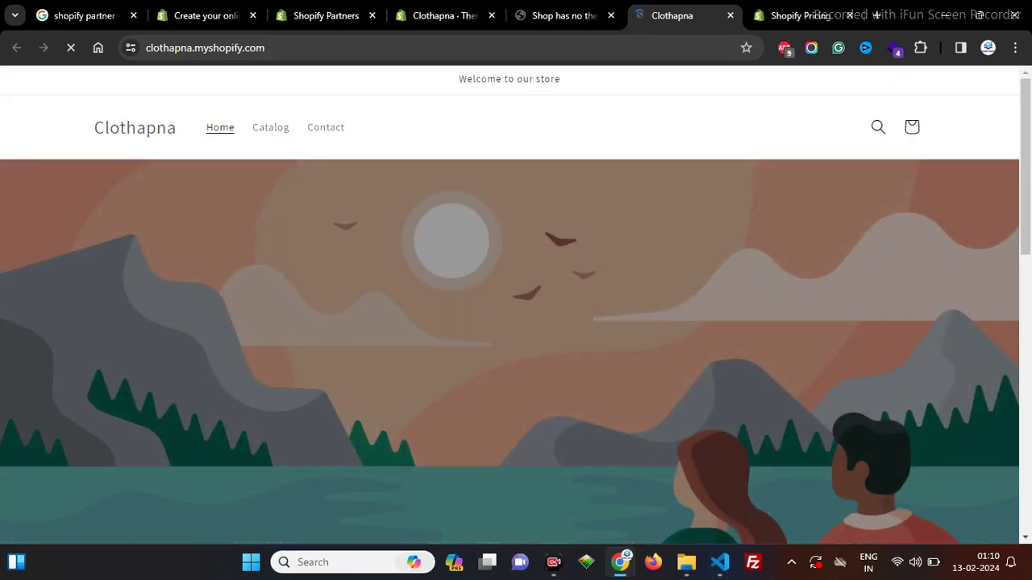